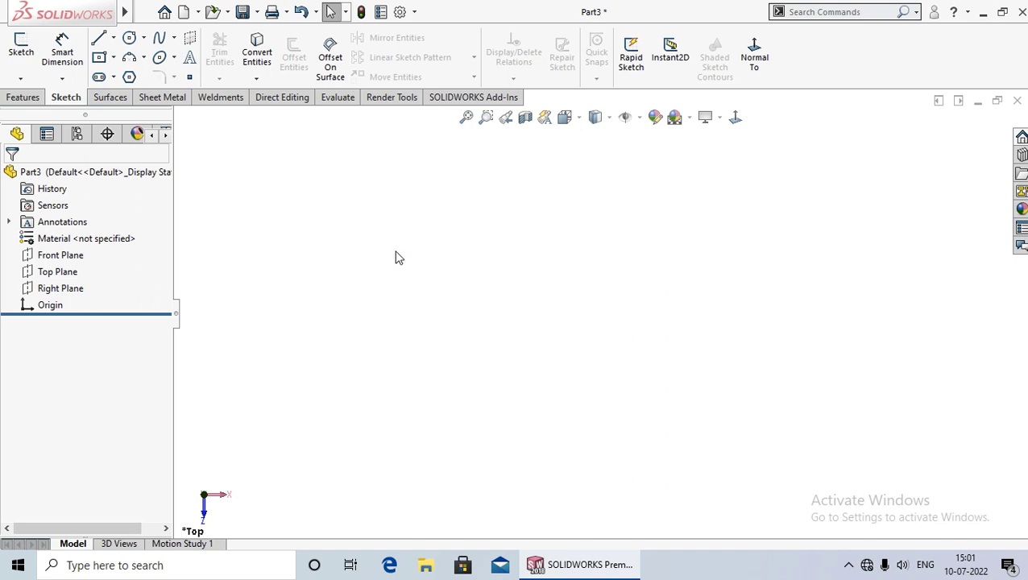
# Step: Start a sketch on the Top Plane and draw a circle centred on the origin
pyautogui.rightClick(44, 276)
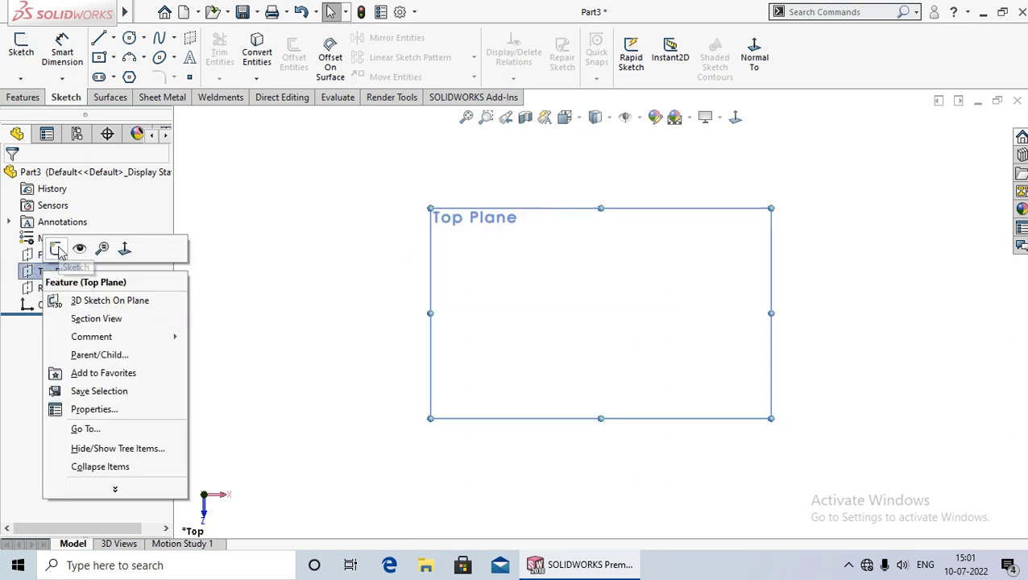
pyautogui.click(57, 248)
pyautogui.click(333, 281)
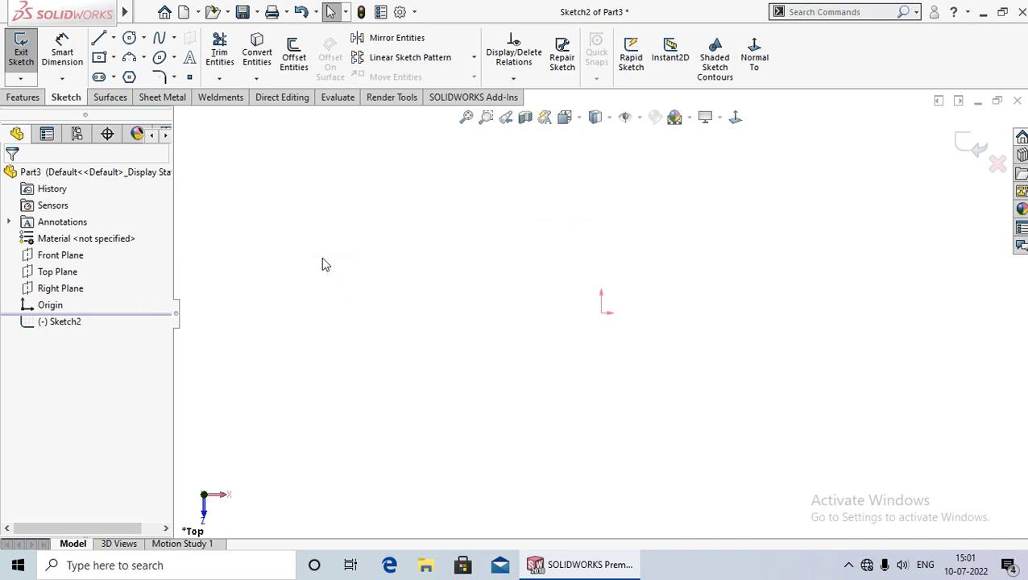
pyautogui.click(129, 40)
pyautogui.click(602, 313)
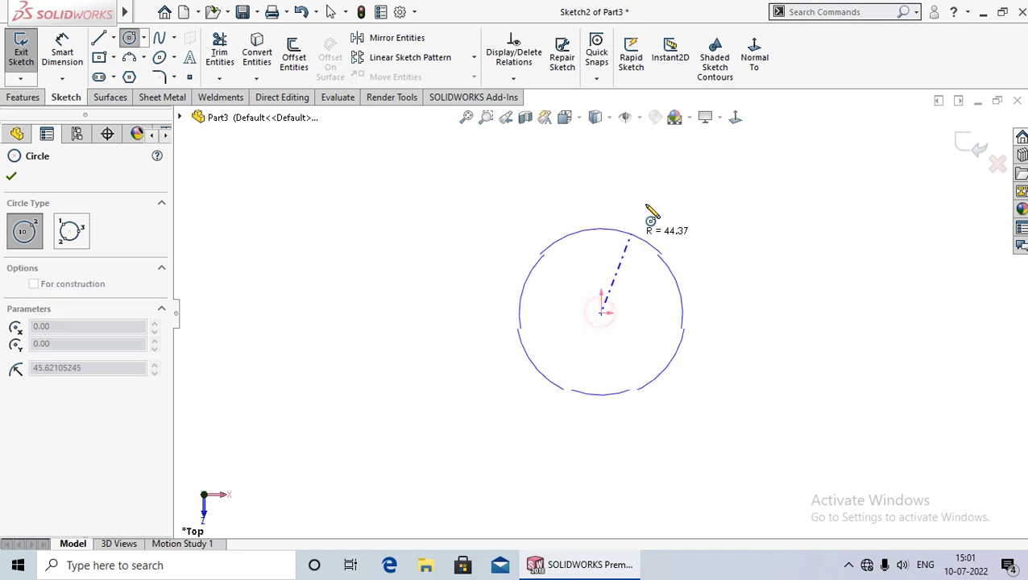
pyautogui.click(664, 175)
pyautogui.rightClick(672, 181)
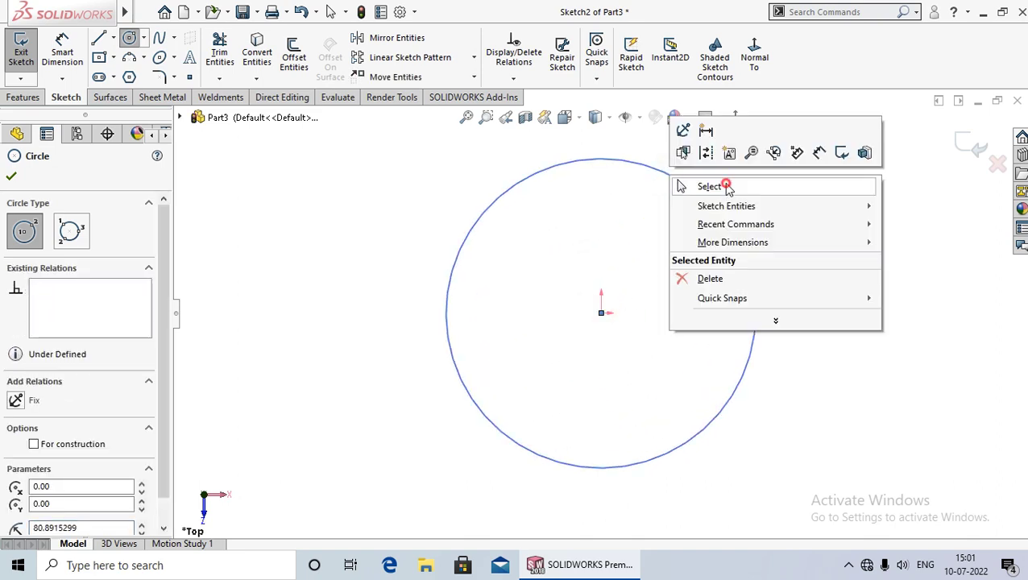
pyautogui.click(727, 187)
pyautogui.press('z')
pyautogui.press('z')
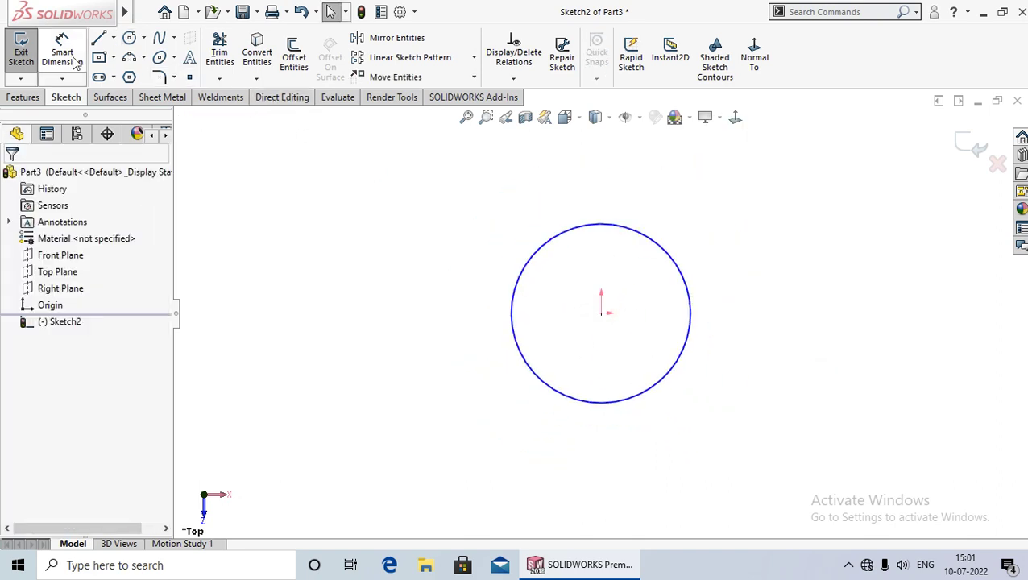
# Step: Dimension the circle's diameter to 160 mm
pyautogui.click(64, 55)
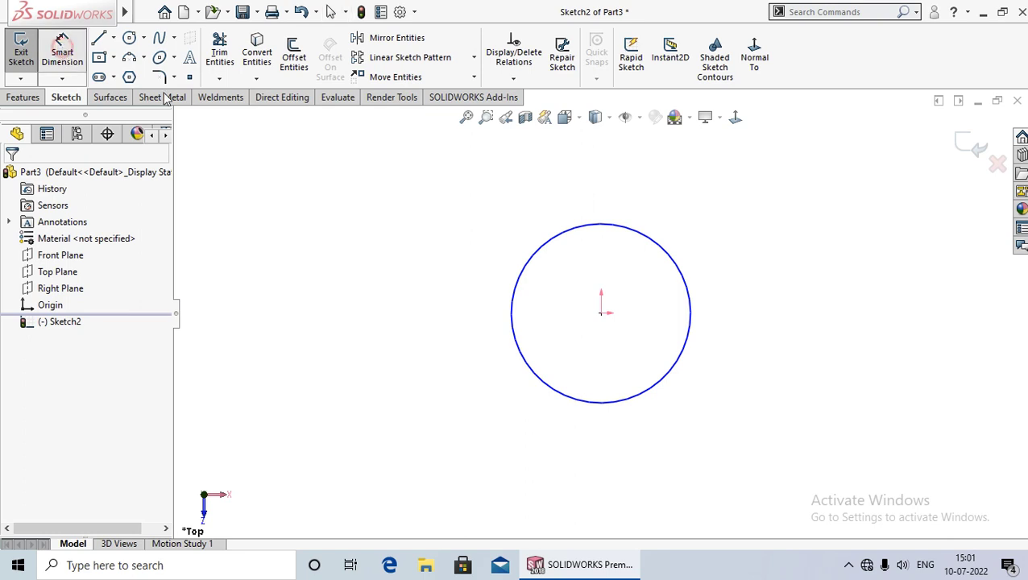
pyautogui.click(689, 339)
pyautogui.click(828, 324)
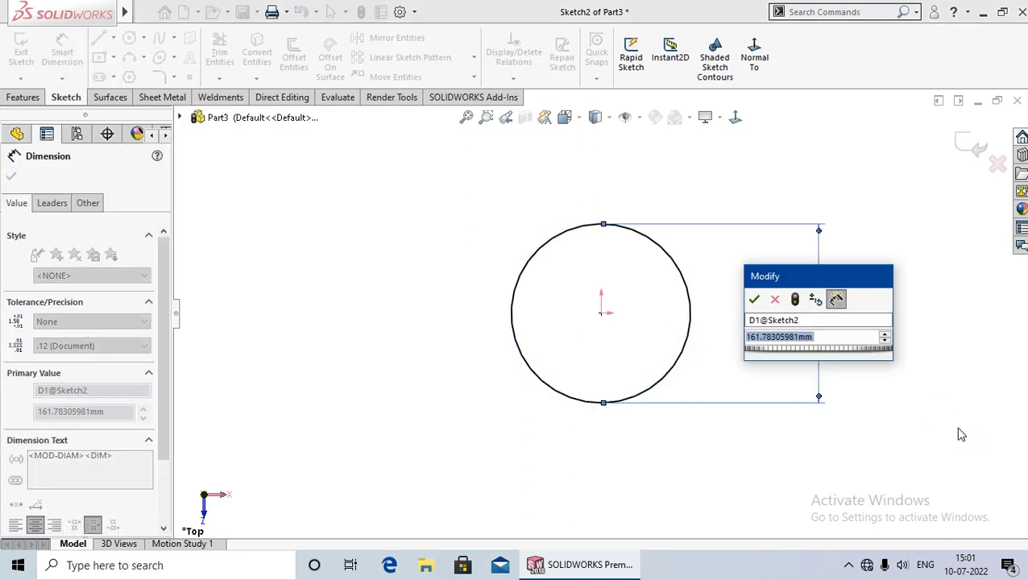
pyautogui.write('160')
pyautogui.press('Return')
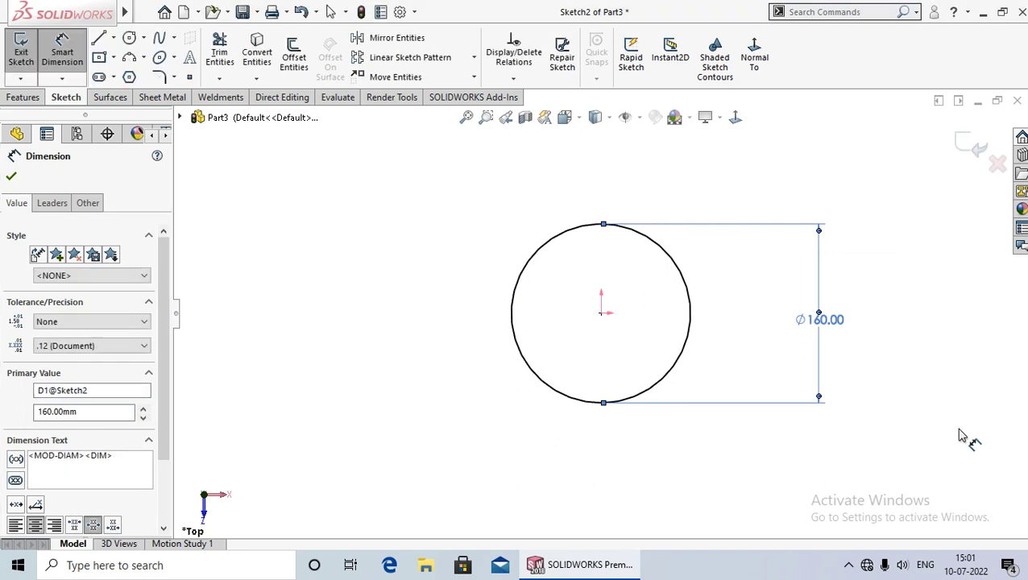
pyautogui.click(927, 423)
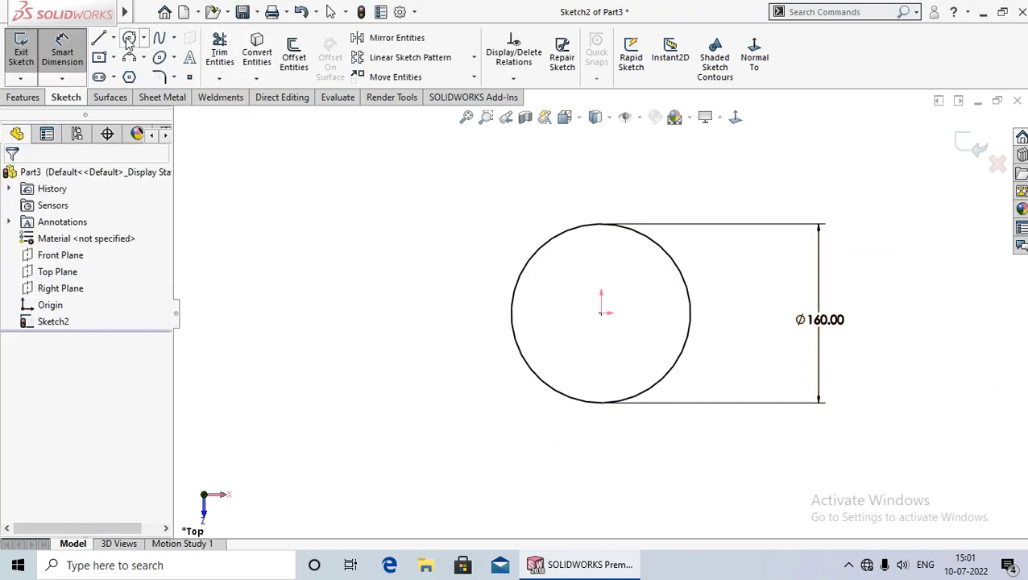
# Step: Draw a second circle at the origin and give it a 40 mm diameter dimension
pyautogui.click(127, 39)
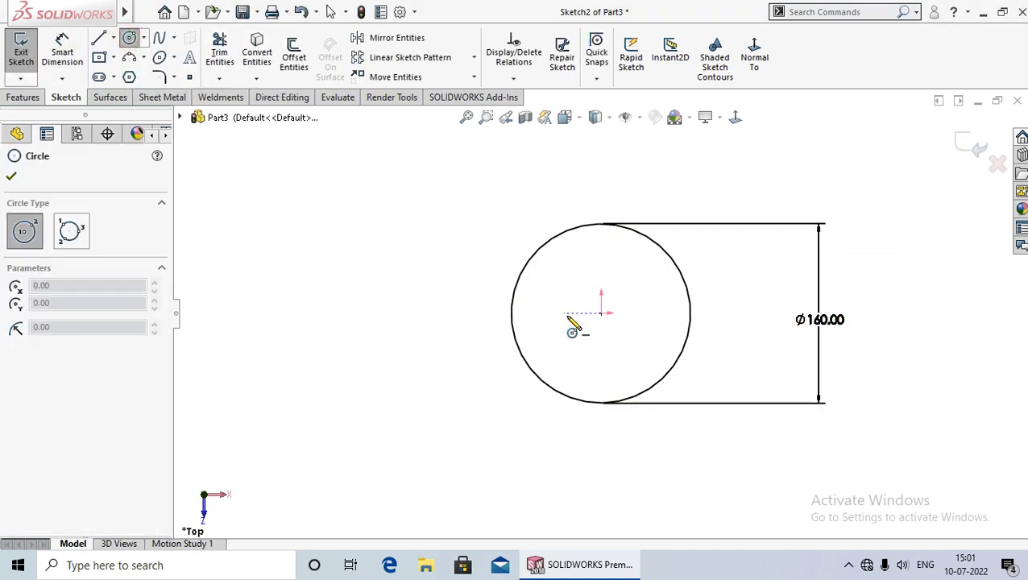
pyautogui.click(601, 313)
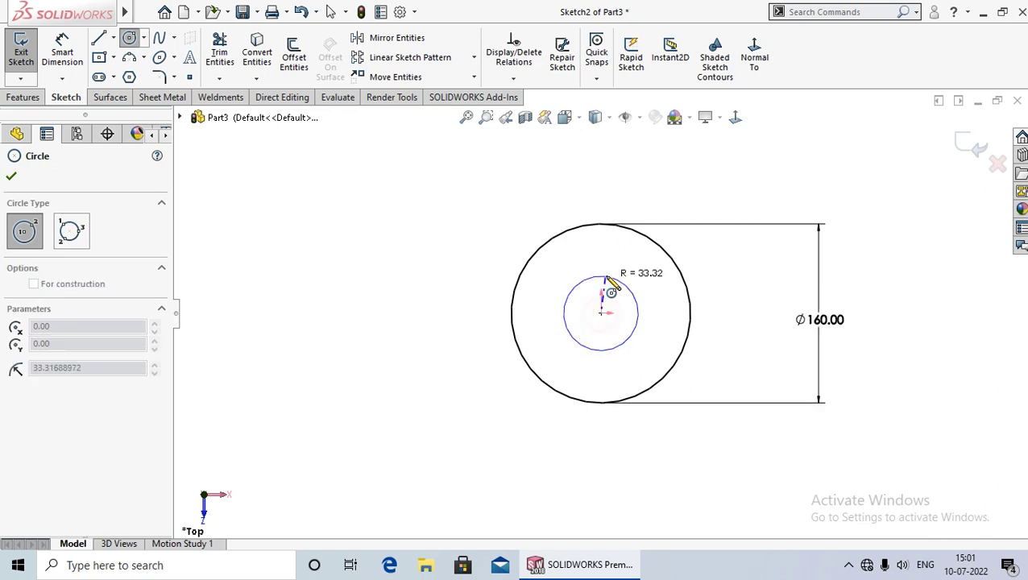
pyautogui.click(608, 274)
pyautogui.rightClick(608, 275)
pyautogui.click(665, 288)
pyautogui.press('d')
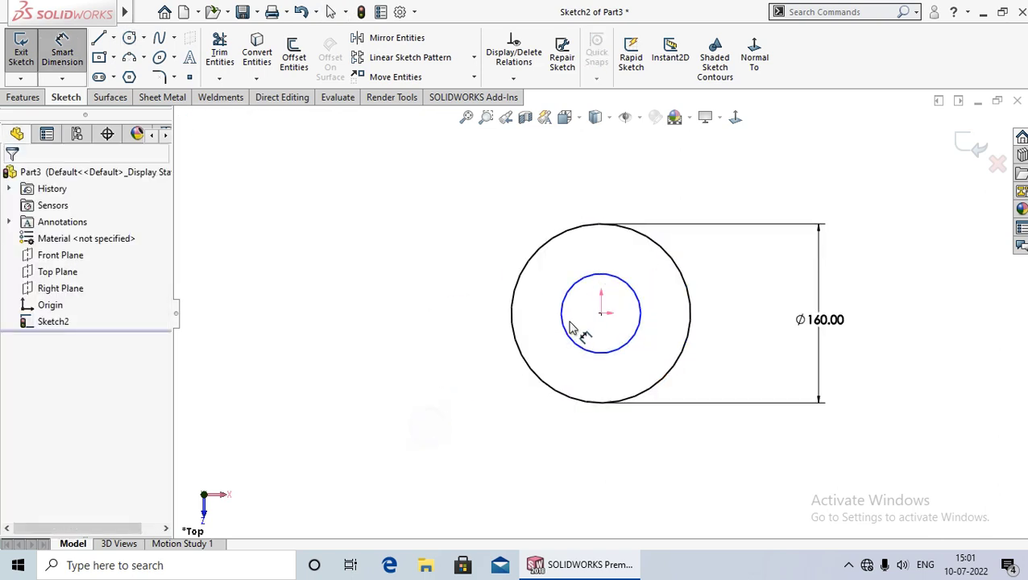
pyautogui.click(562, 311)
pyautogui.click(441, 355)
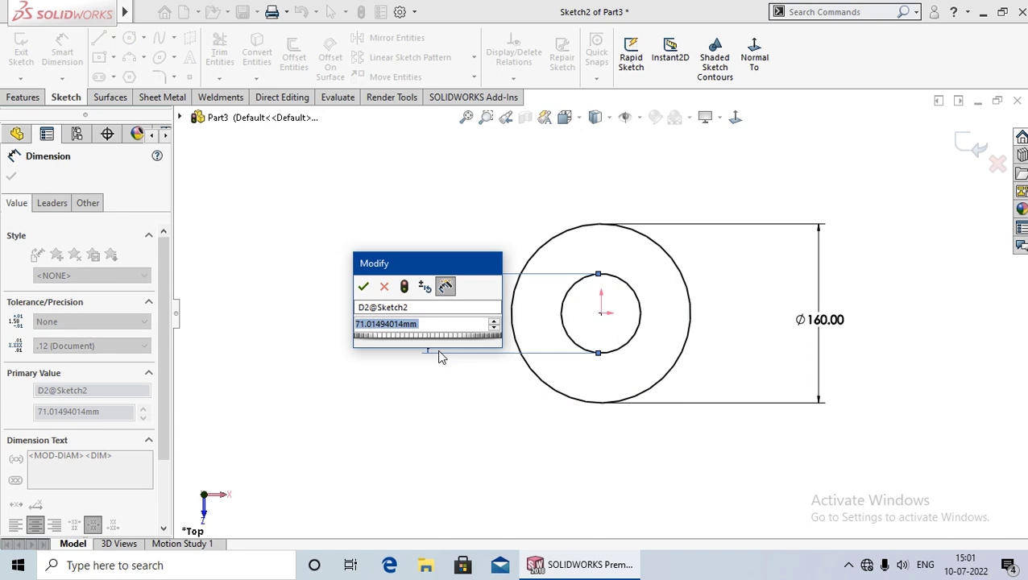
pyautogui.write('40')
pyautogui.press('Return')
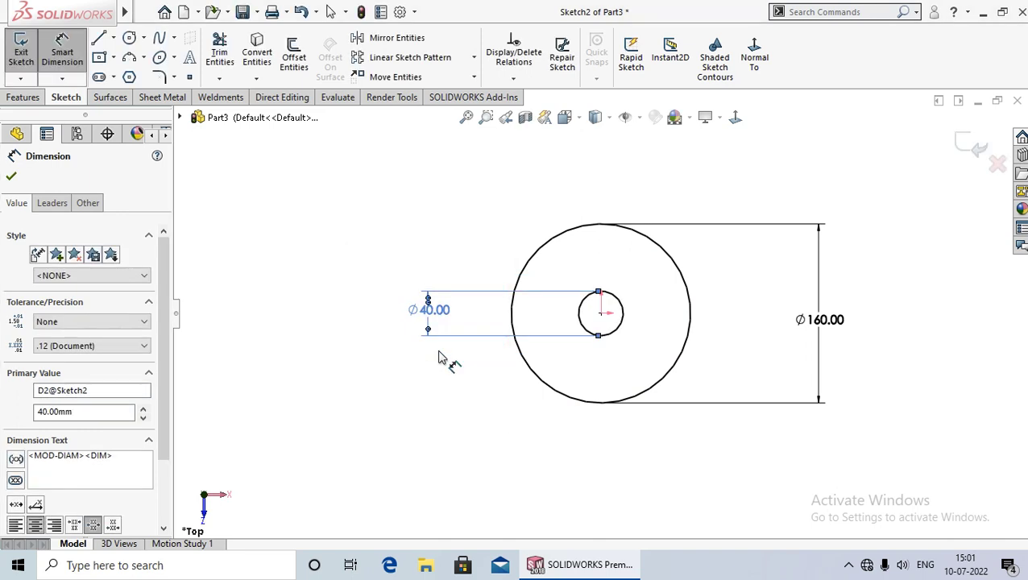
pyautogui.click(416, 409)
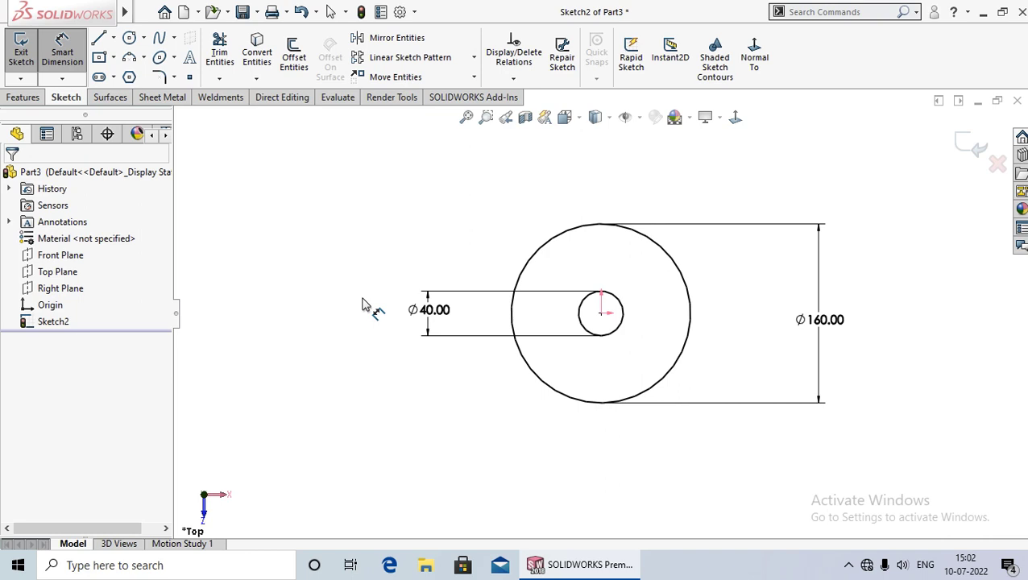
pyautogui.press('Escape')
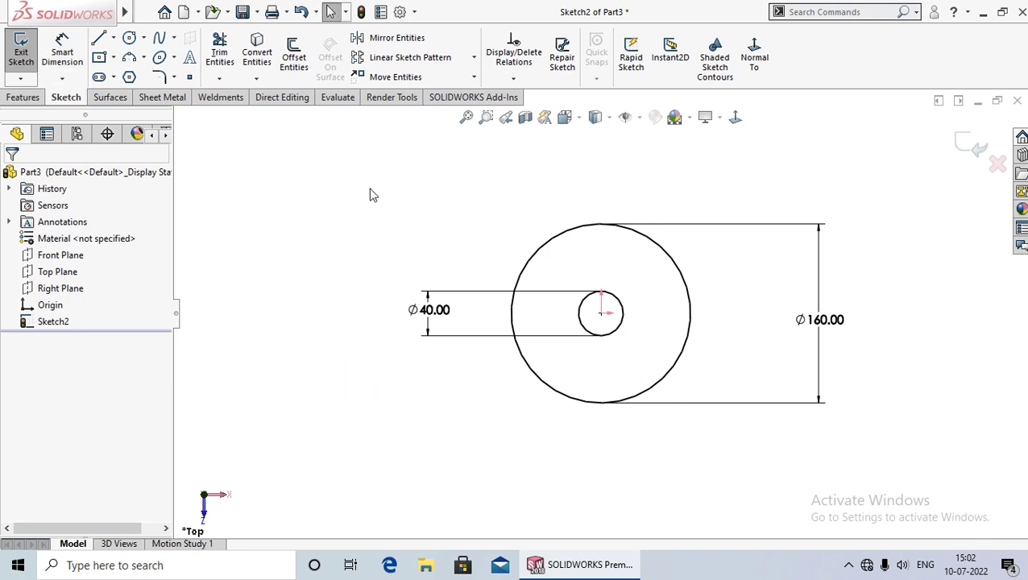
# Step: Extrude the ring sketch 10 mm Blind into a washer-shaped solid, Boss-Extrude1
pyautogui.click(24, 100)
pyautogui.click(29, 57)
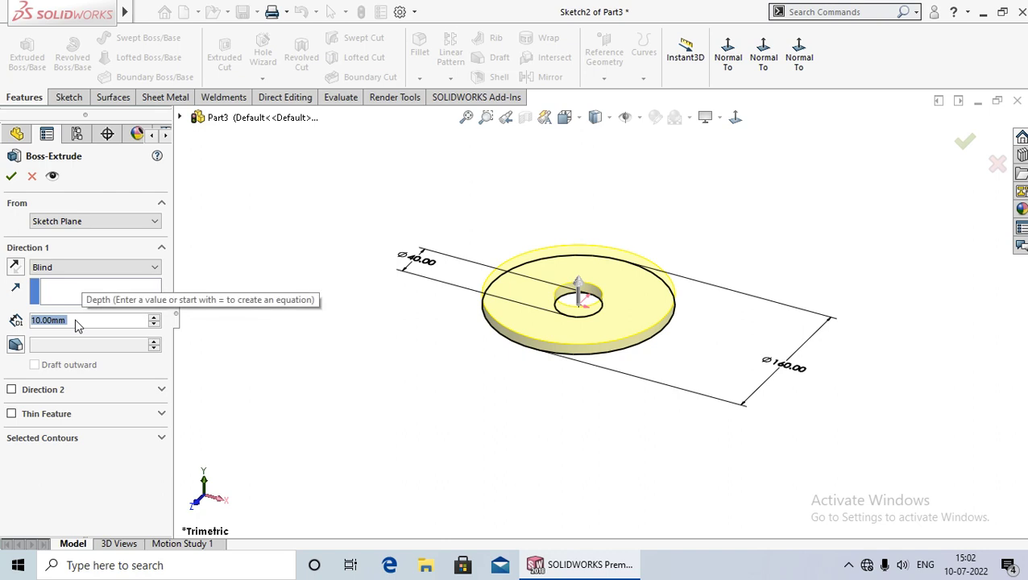
pyautogui.click(11, 176)
pyautogui.click(11, 177)
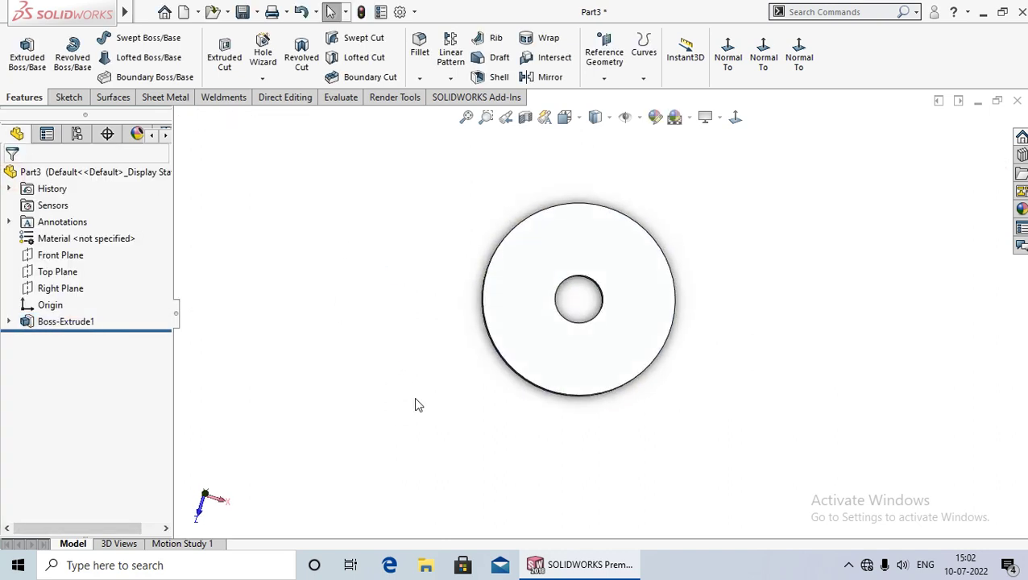
pyautogui.moveTo(417, 404); pyautogui.dragTo(402, 344, button='middle')
# Step: Sketch a small circle on the disc's top face, just above the centre hole
pyautogui.click(584, 254)
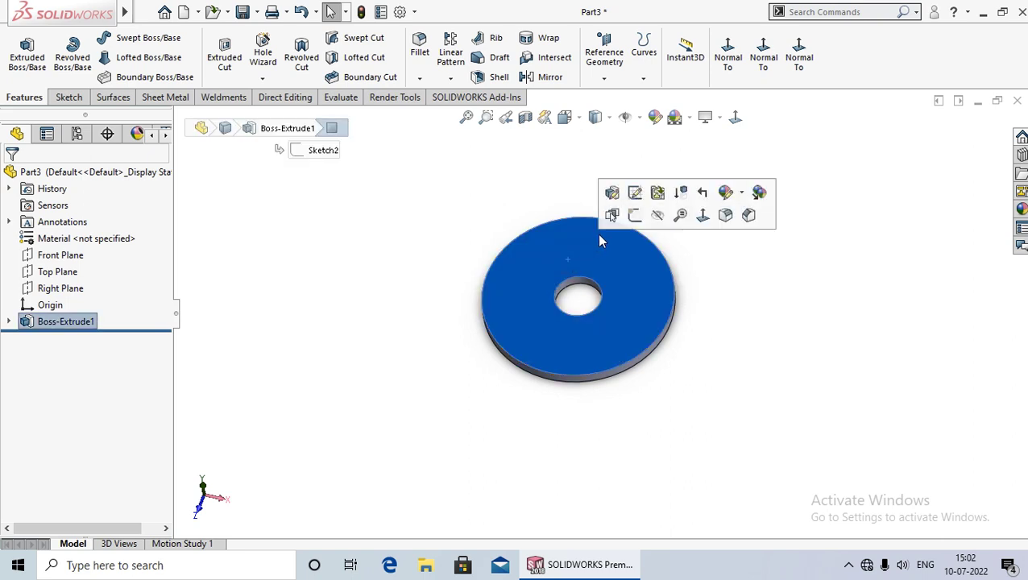
pyautogui.click(634, 215)
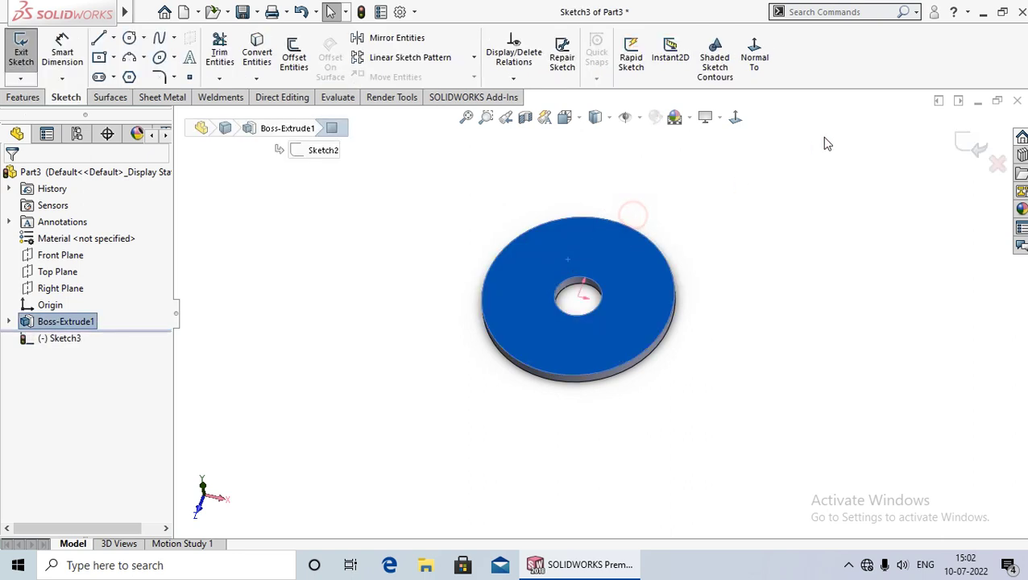
pyautogui.click(735, 117)
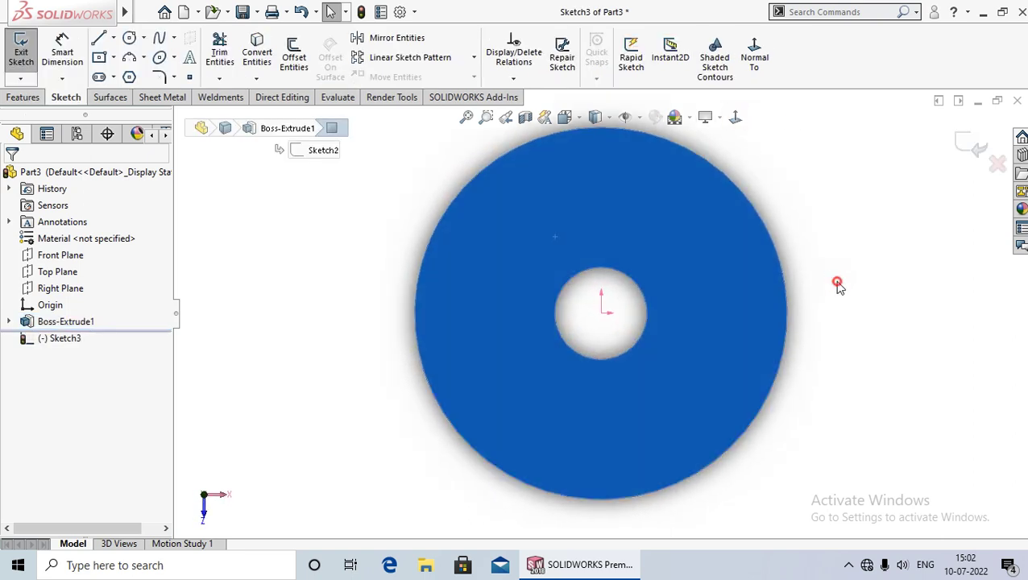
pyautogui.click(838, 283)
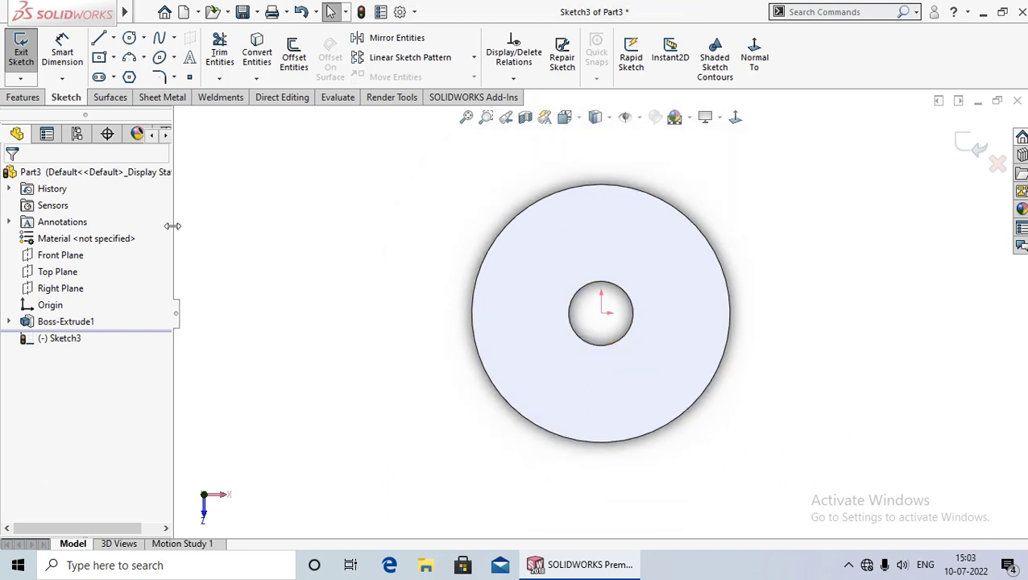
pyautogui.click(129, 38)
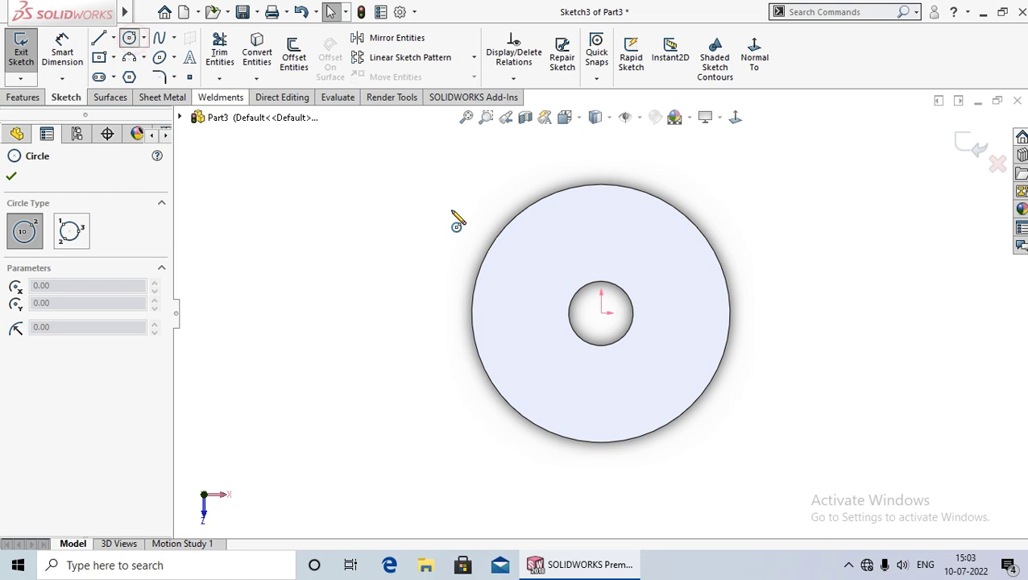
pyautogui.click(601, 244)
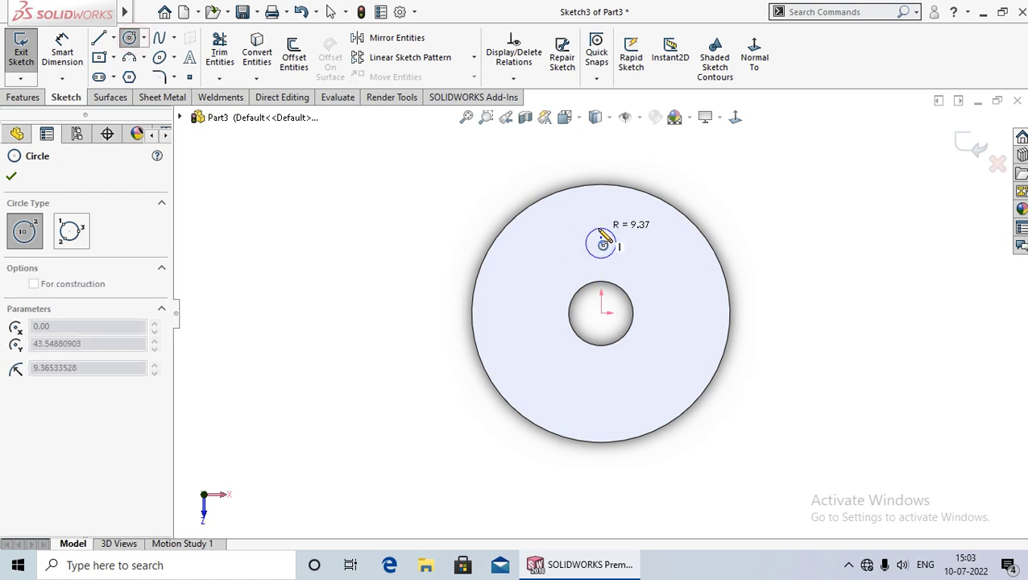
pyautogui.click(602, 236)
pyautogui.rightClick(603, 236)
pyautogui.click(647, 239)
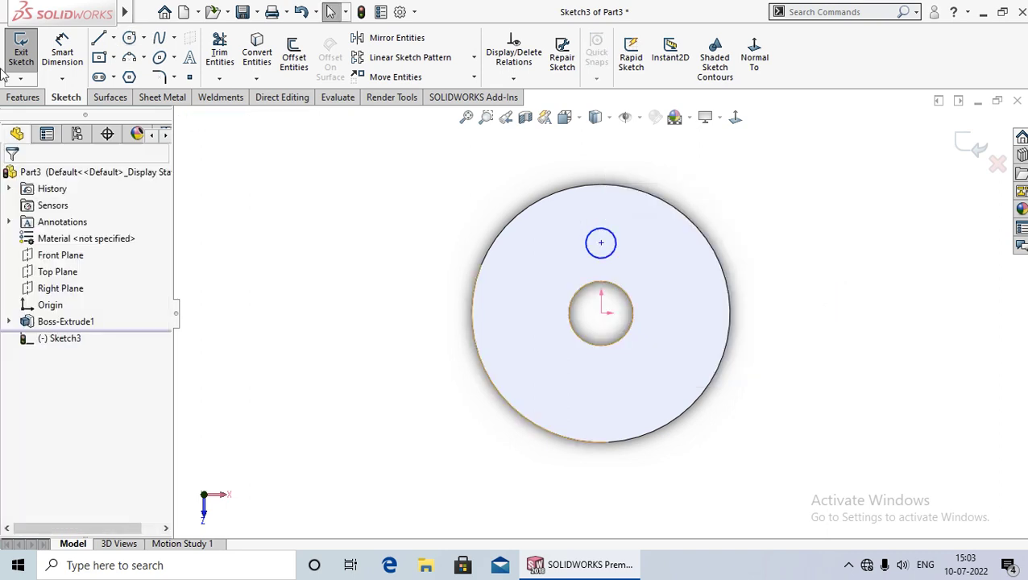
pyautogui.click(21, 97)
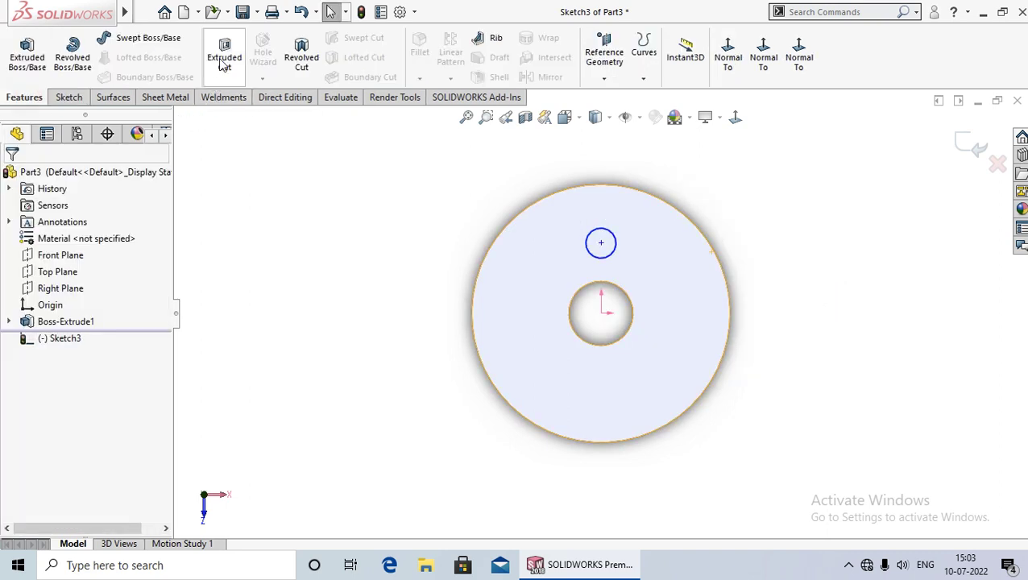
# Step: Cut-extrude the small circle Through All, then view the disc face-on
pyautogui.click(227, 63)
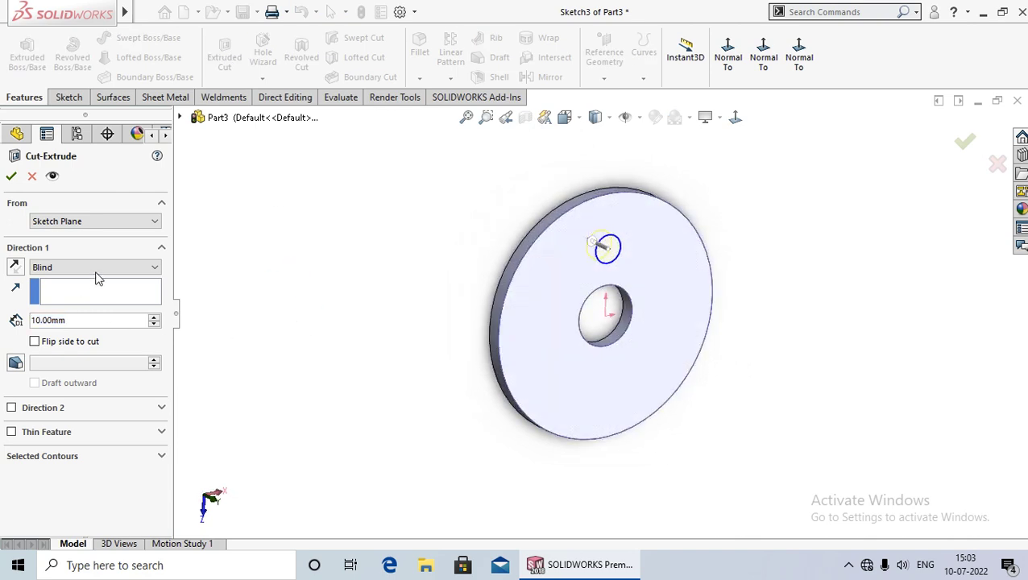
pyautogui.click(100, 267)
pyautogui.click(94, 295)
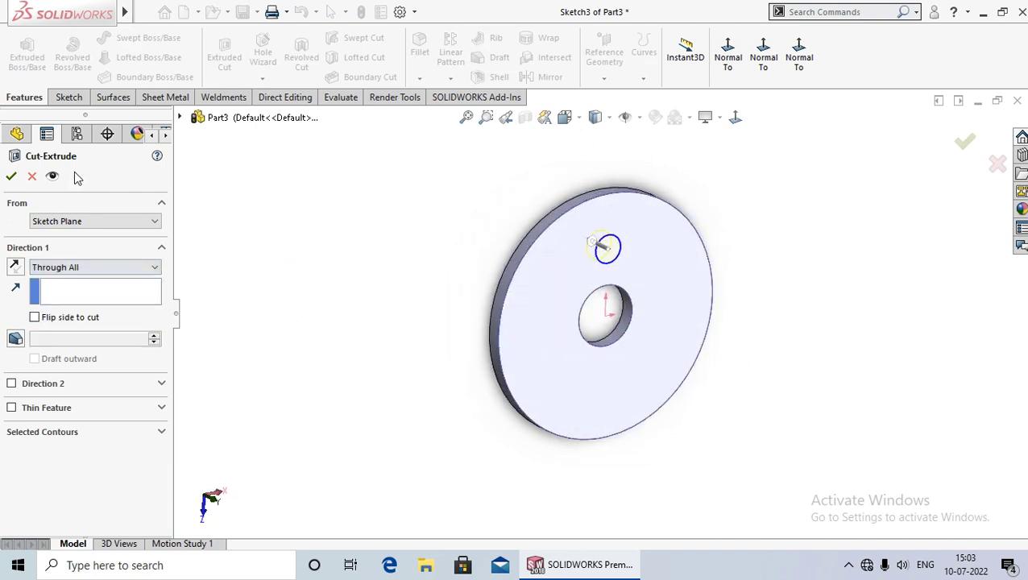
pyautogui.click(11, 177)
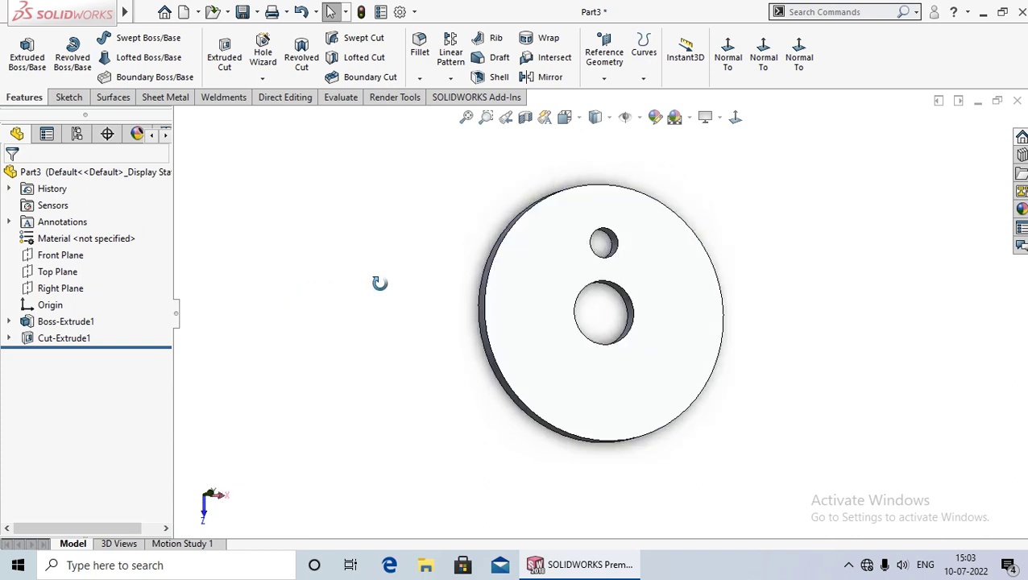
pyautogui.click(736, 118)
pyautogui.click(804, 298)
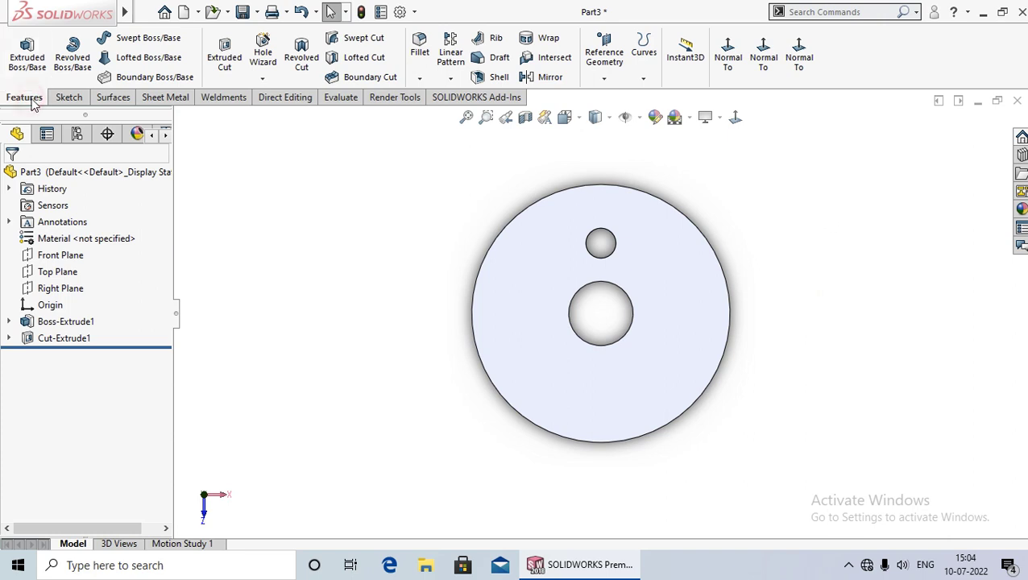
# Step: Start a circular pattern using the centre hole's edge as the axis
pyautogui.click(451, 78)
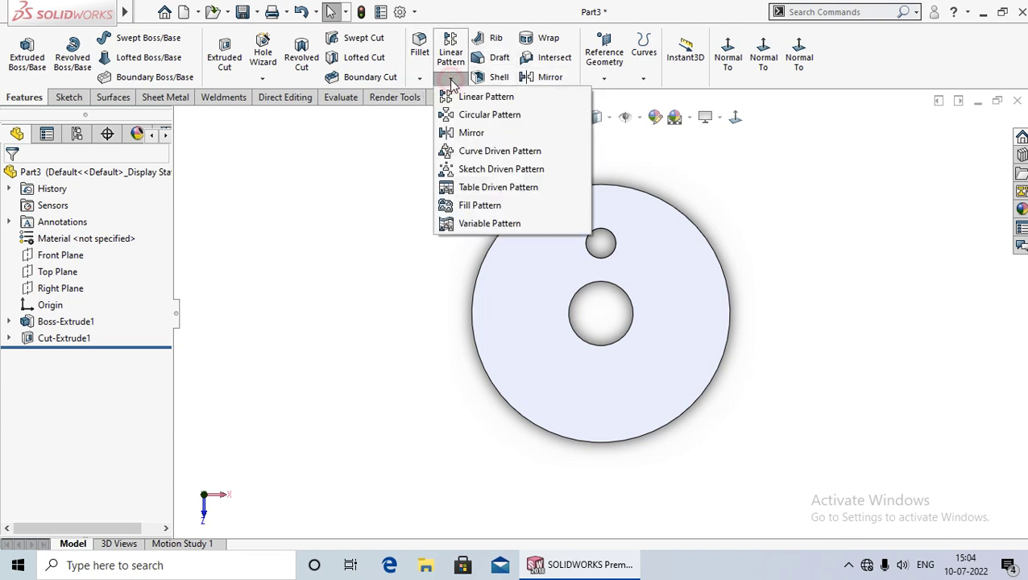
pyautogui.click(487, 115)
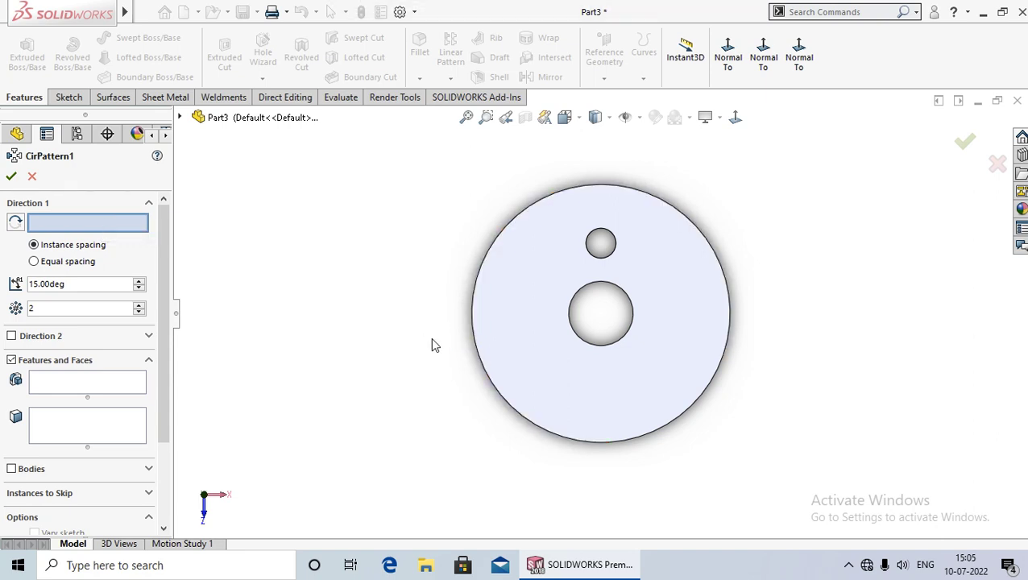
pyautogui.moveTo(400, 375); pyautogui.dragTo(419, 397, button='middle')
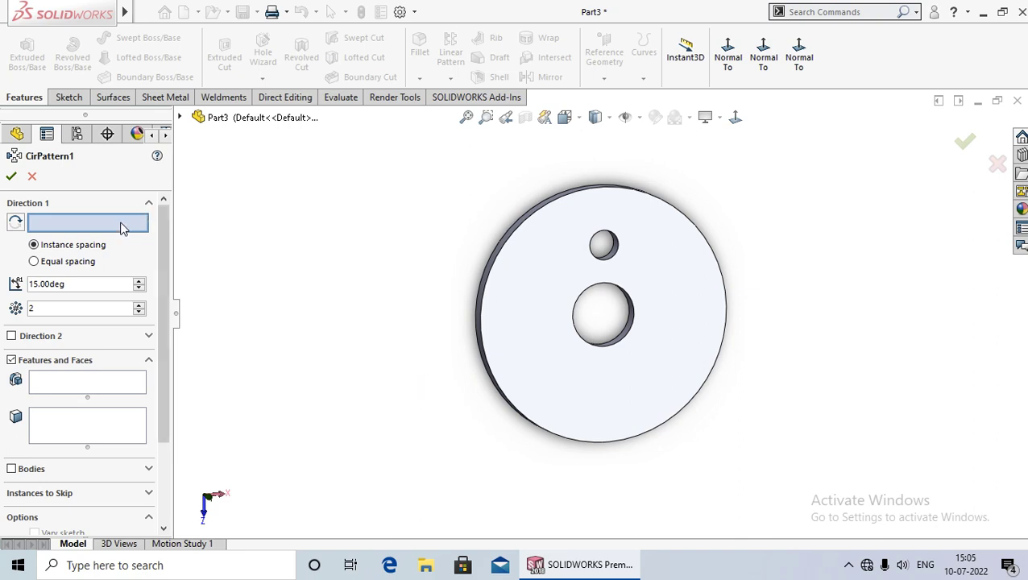
pyautogui.moveTo(460, 428); pyautogui.dragTo(457, 415, button='middle')
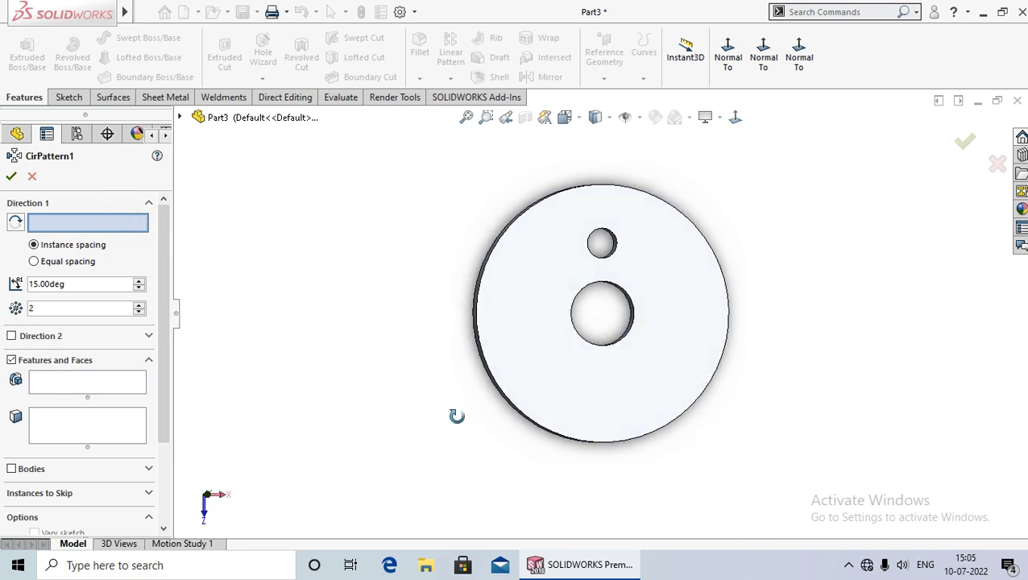
pyautogui.click(595, 345)
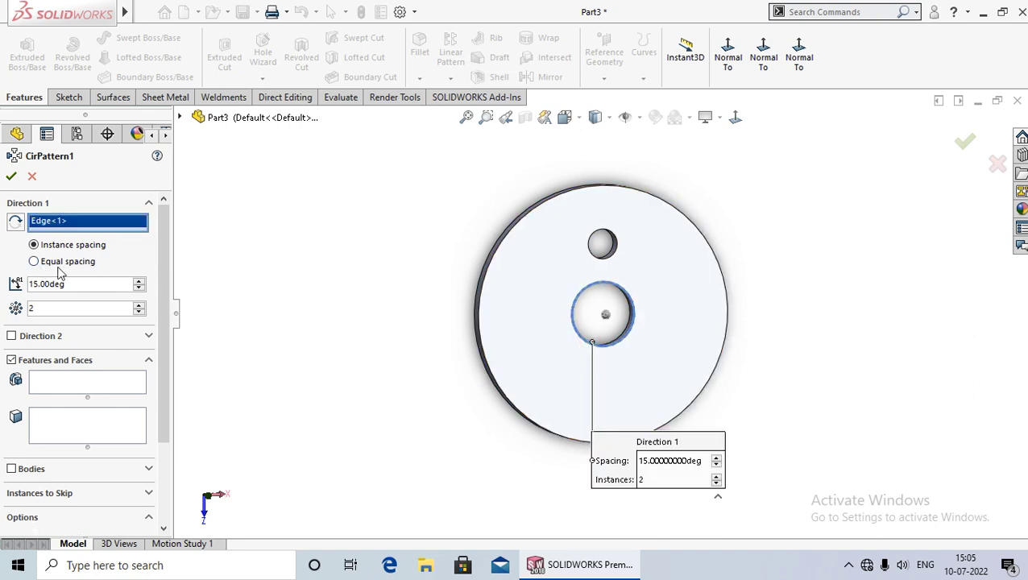
# Step: Set the pattern to equal spacing over 360° with 6 instances
pyautogui.click(35, 262)
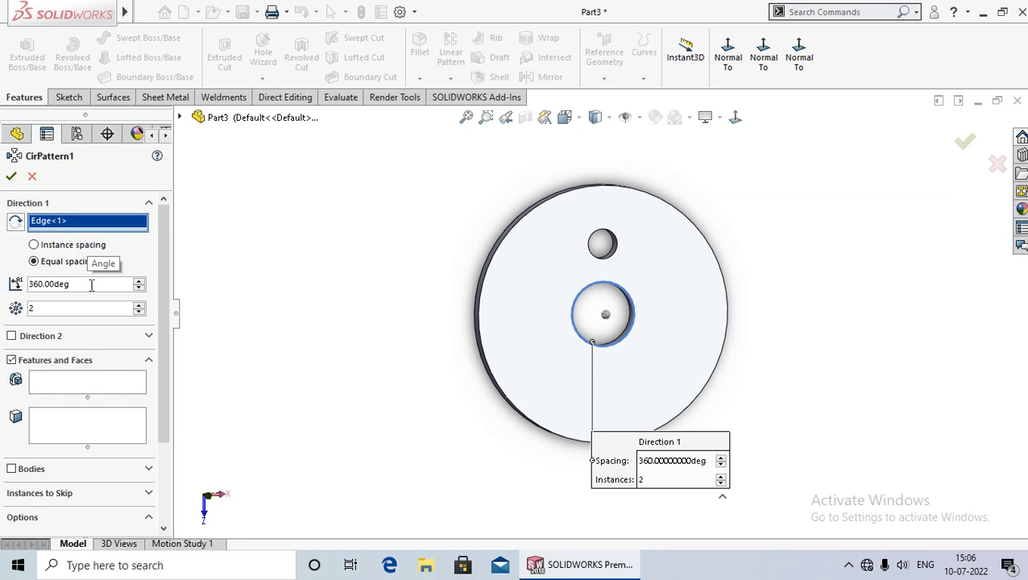
pyautogui.click(90, 285)
pyautogui.click(76, 310)
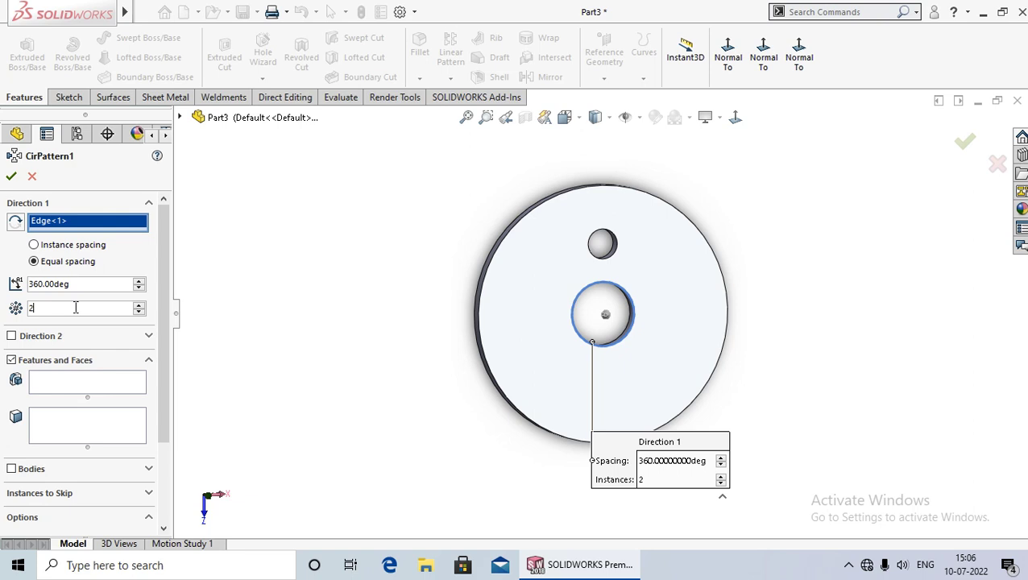
pyautogui.click(137, 305)
pyautogui.click(137, 305)
pyautogui.click(137, 305)
pyautogui.click(138, 305)
pyautogui.moveTo(164, 274); pyautogui.dragTo(170, 331)
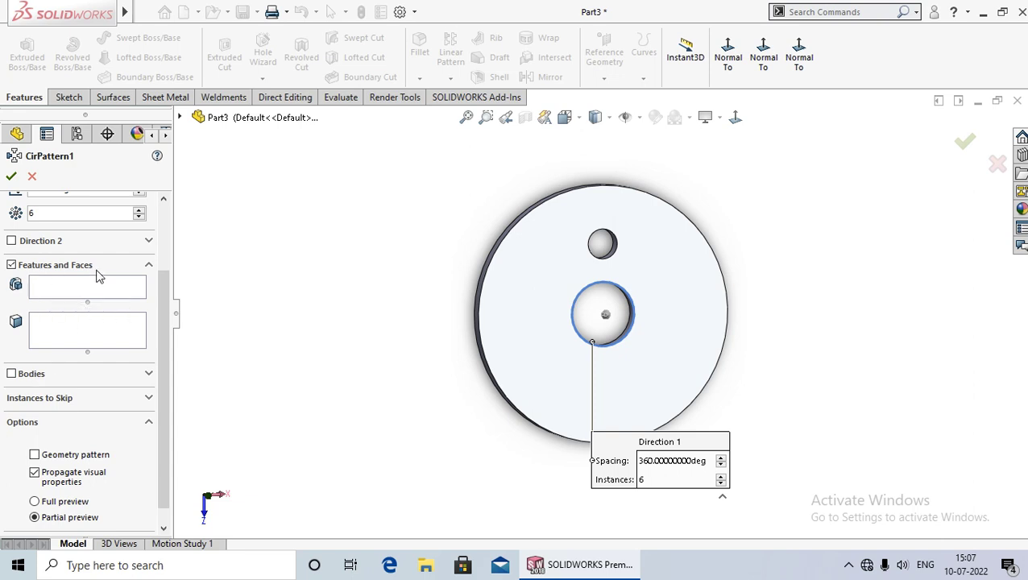
pyautogui.scroll(2, 12, 273)
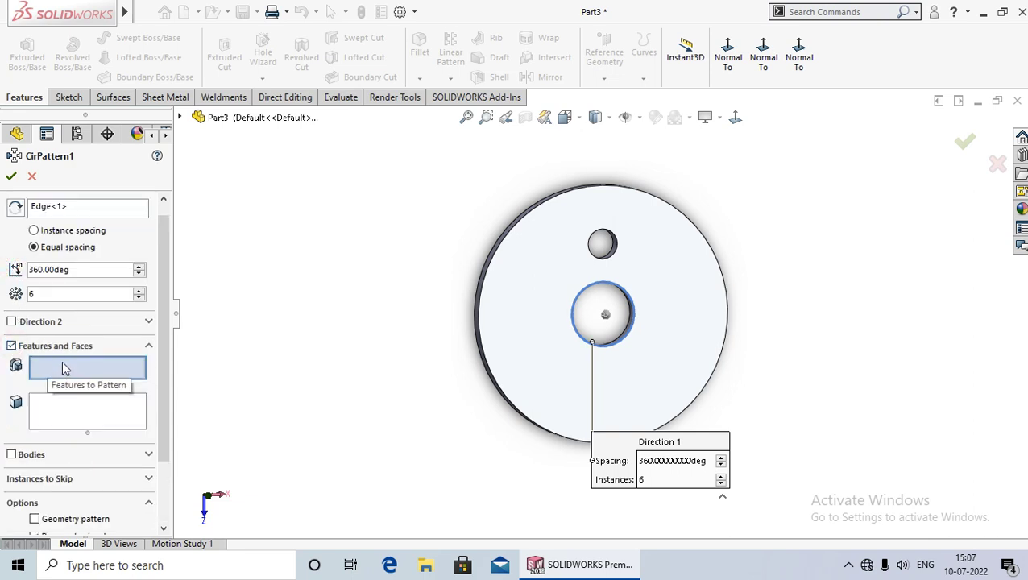
# Step: Pattern Cut-Extrude1 and confirm, giving six holes around the centre hole
pyautogui.click(181, 118)
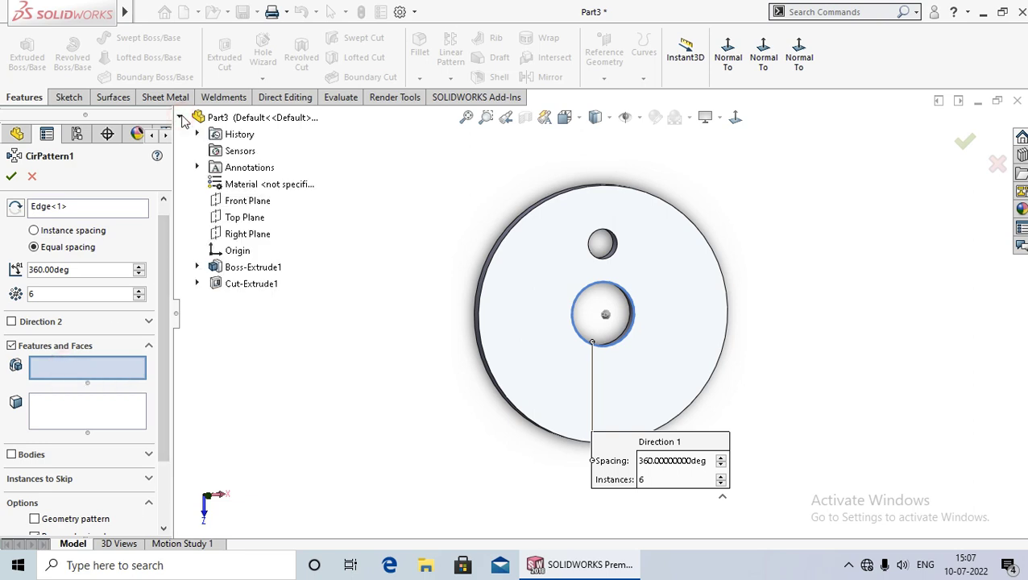
pyautogui.click(249, 284)
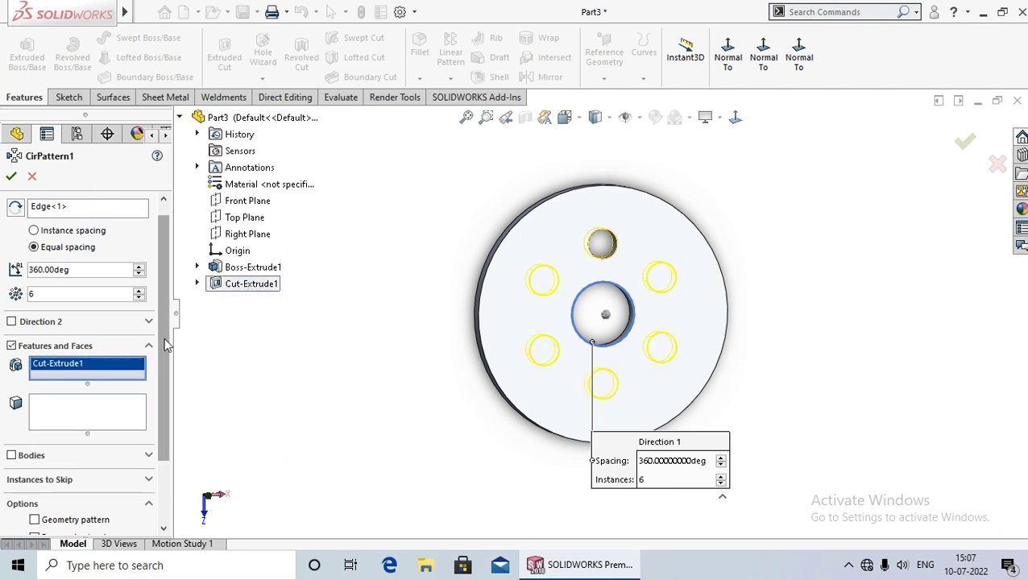
pyautogui.scroll(1, 167, 344)
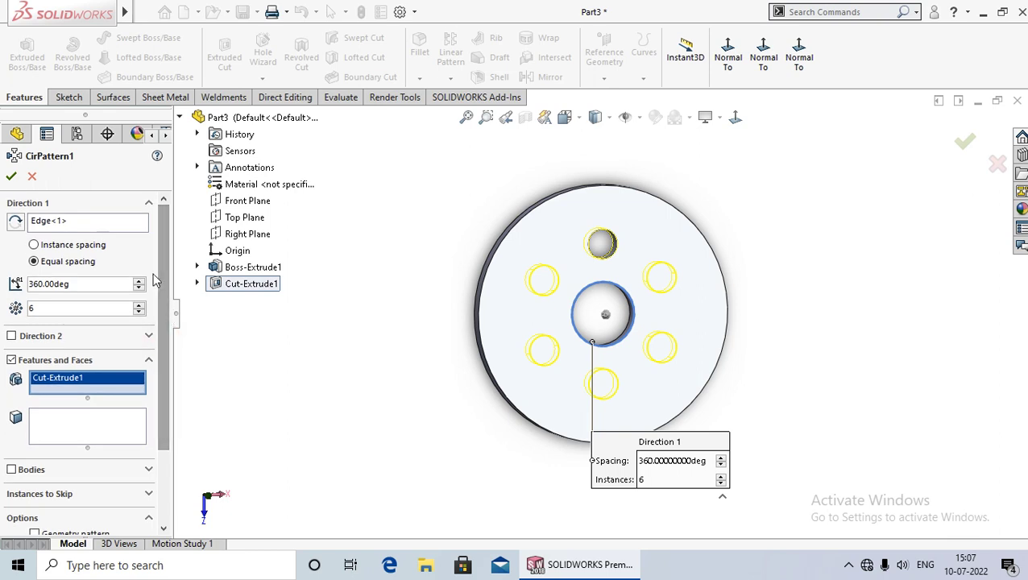
pyautogui.click(11, 177)
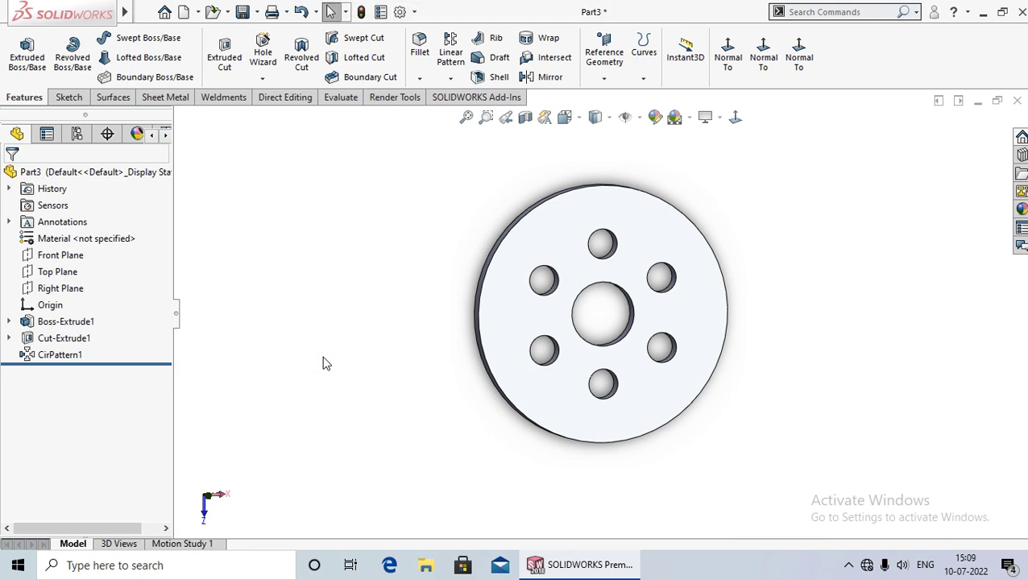
pyautogui.rightClick(58, 361)
pyautogui.click(74, 239)
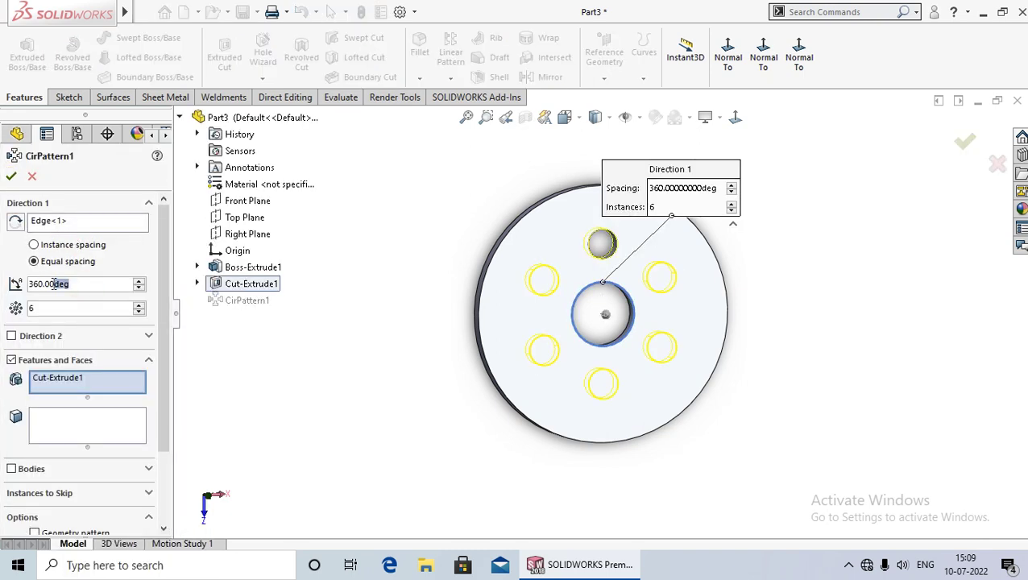
pyautogui.doubleClick(53, 287)
pyautogui.write('270')
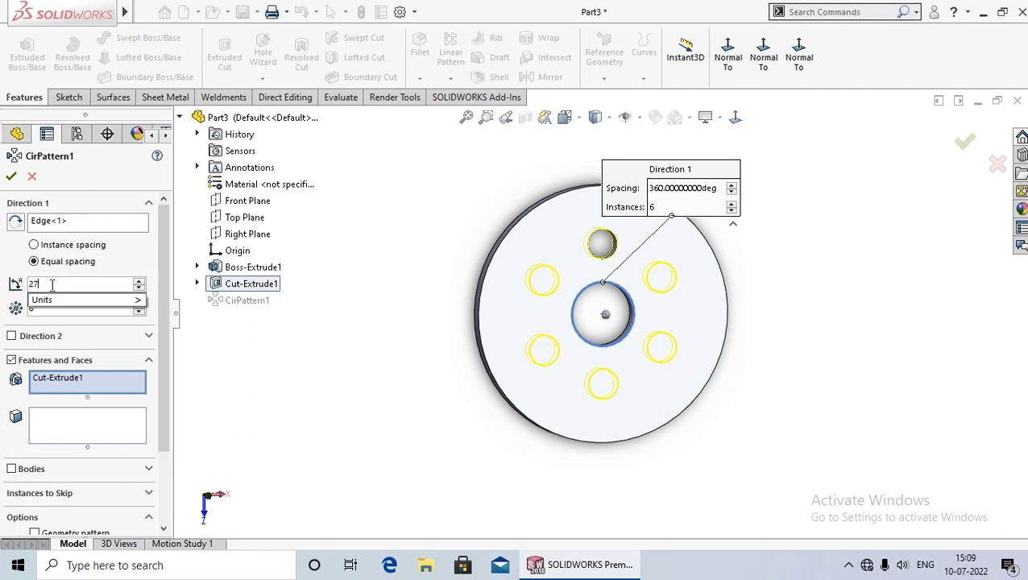
pyautogui.press('Return')
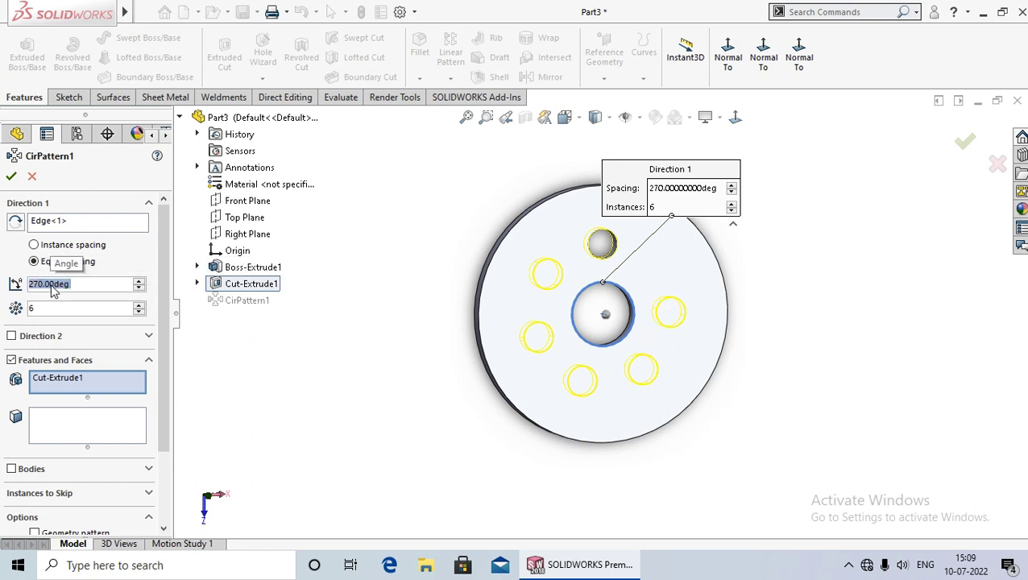
pyautogui.click(11, 176)
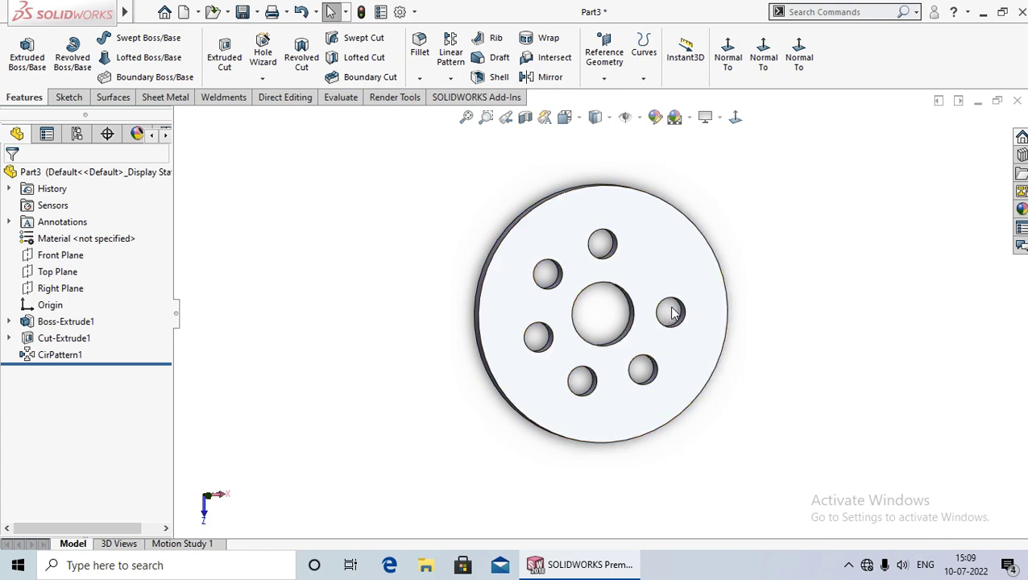
pyautogui.click(367, 340)
pyautogui.click(277, 422)
pyautogui.rightClick(50, 355)
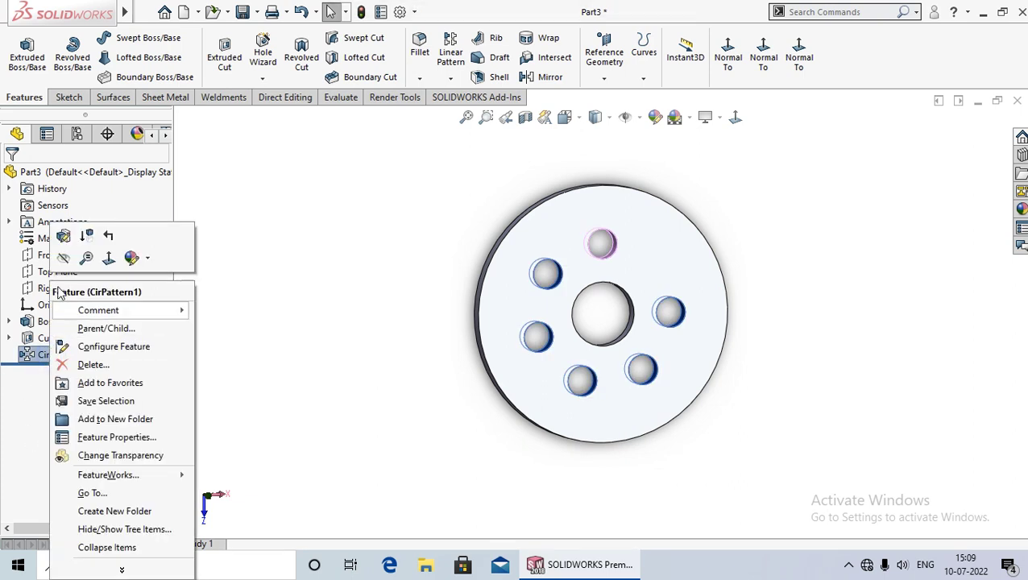
pyautogui.click(69, 235)
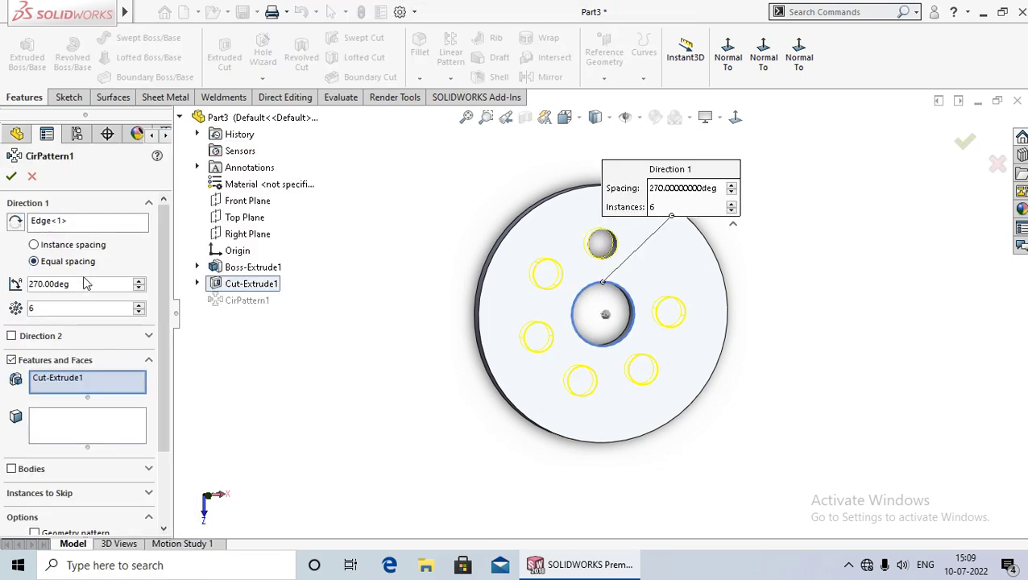
pyautogui.doubleClick(81, 284)
pyautogui.write('36')
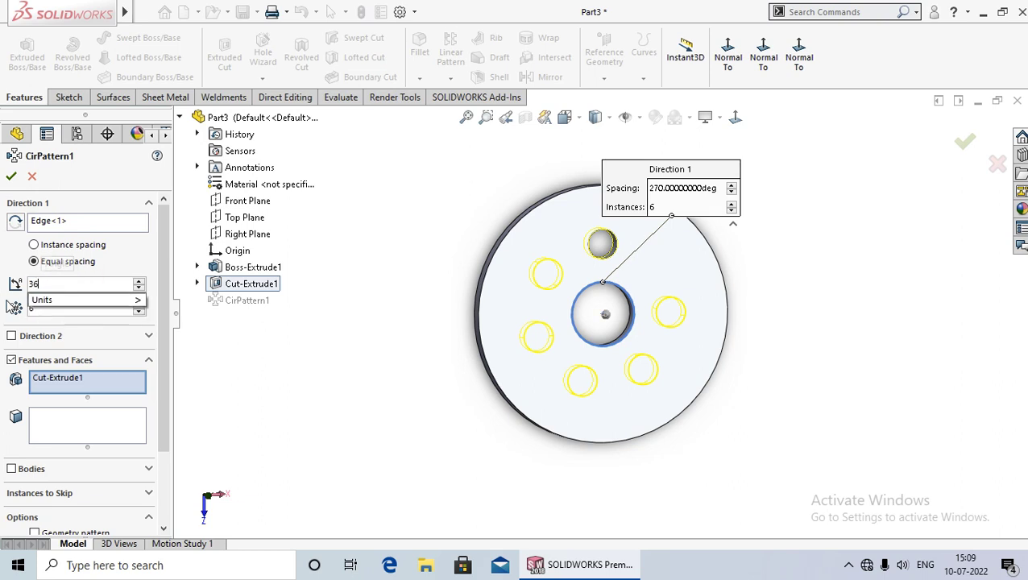
pyautogui.write('0')
pyautogui.press('Return')
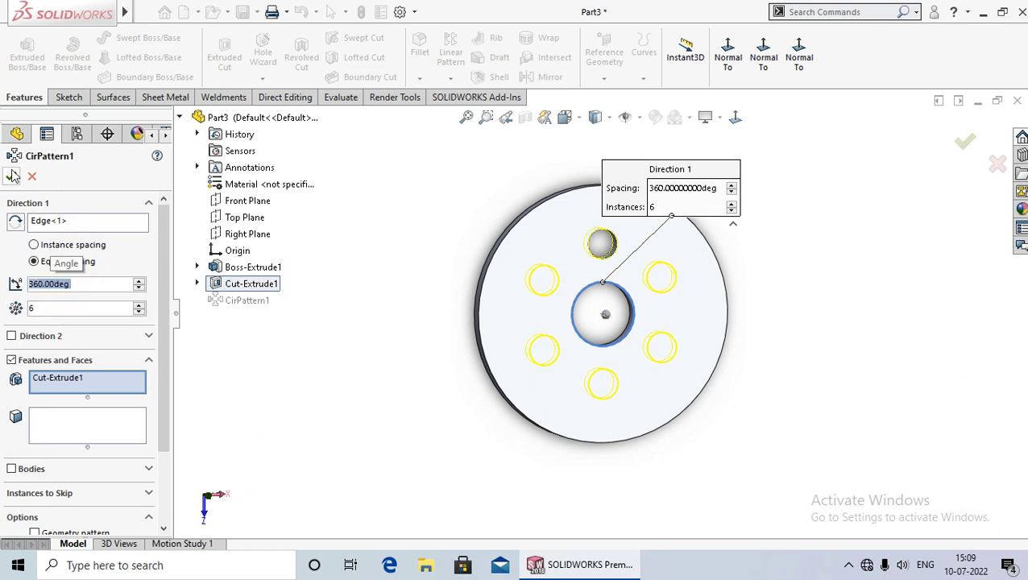
pyautogui.click(12, 176)
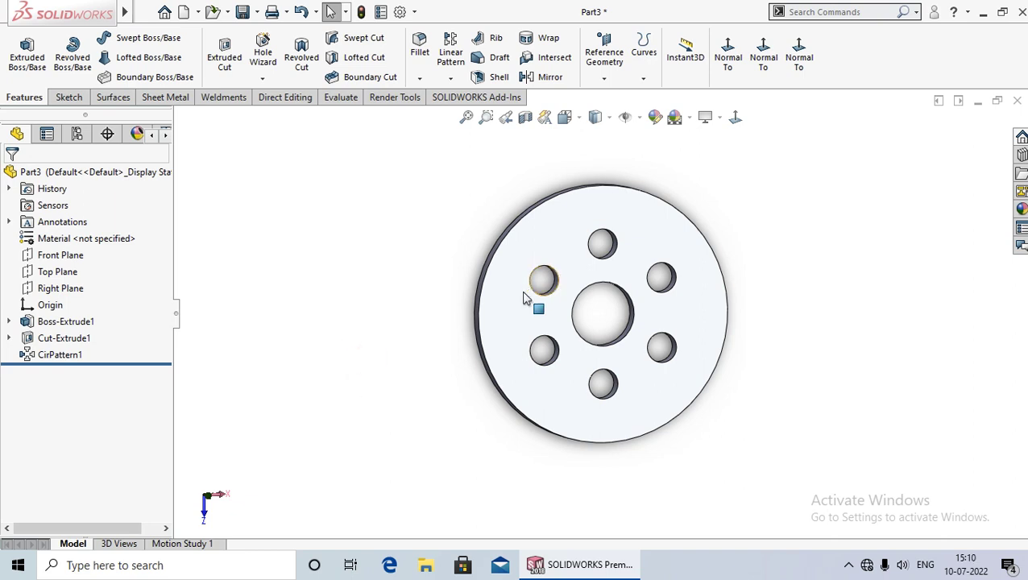
# Step: On the disc face, sketch a circle of radius about 5.83 near the rim above the top hole
pyautogui.click(569, 233)
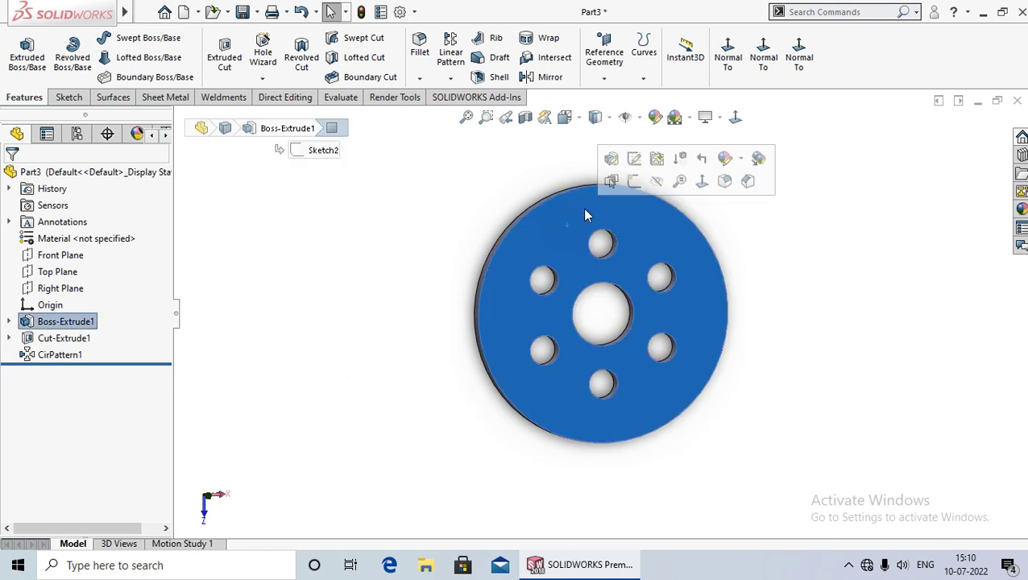
pyautogui.click(634, 184)
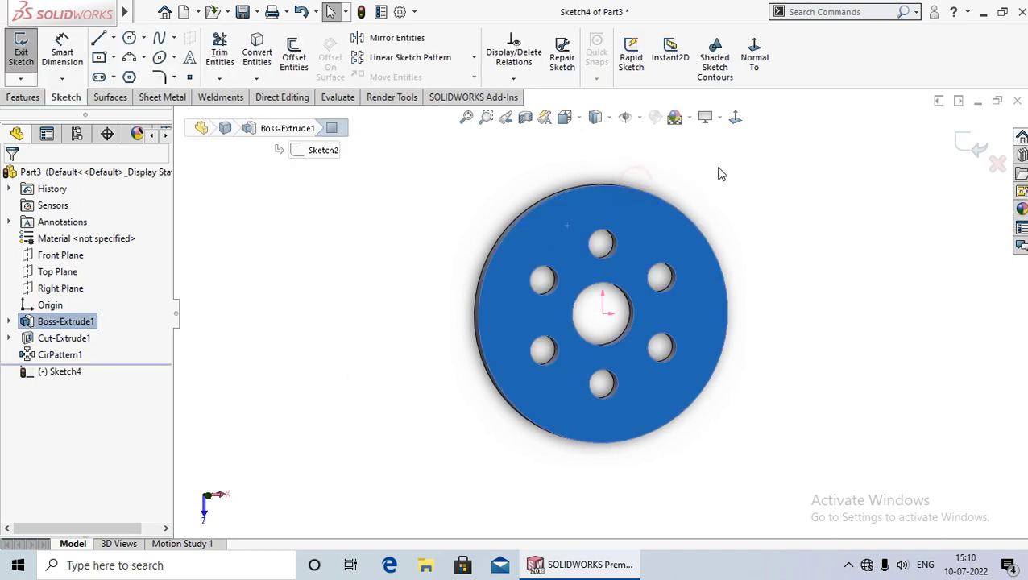
pyautogui.click(737, 118)
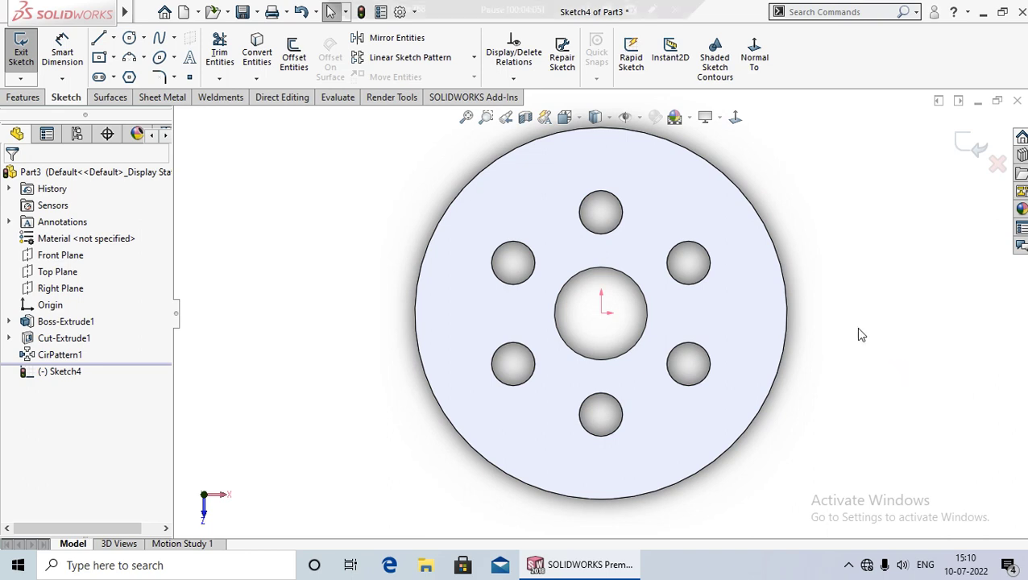
pyautogui.press('z')
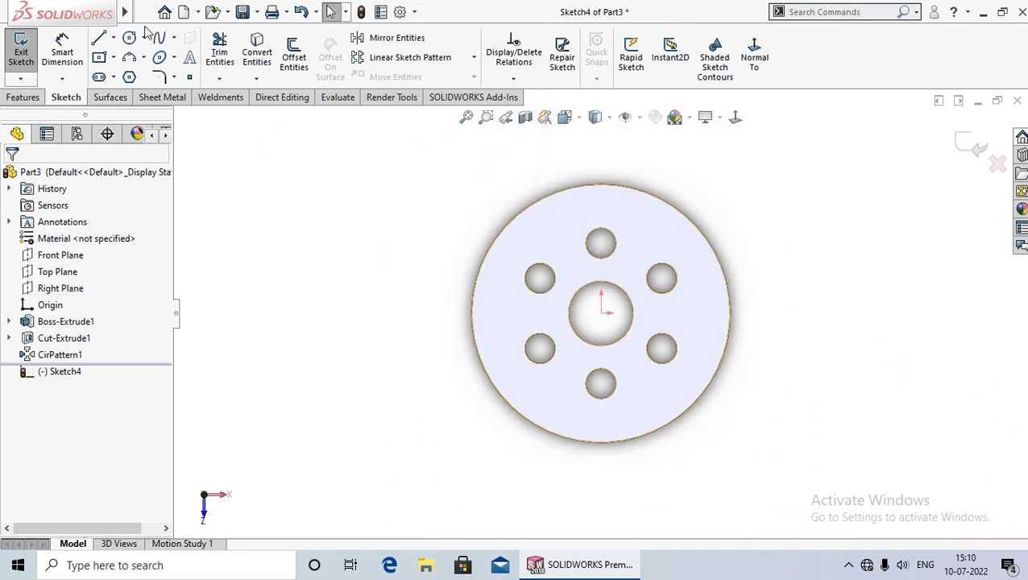
pyautogui.click(129, 37)
pyautogui.scroll(-1, 650, 237)
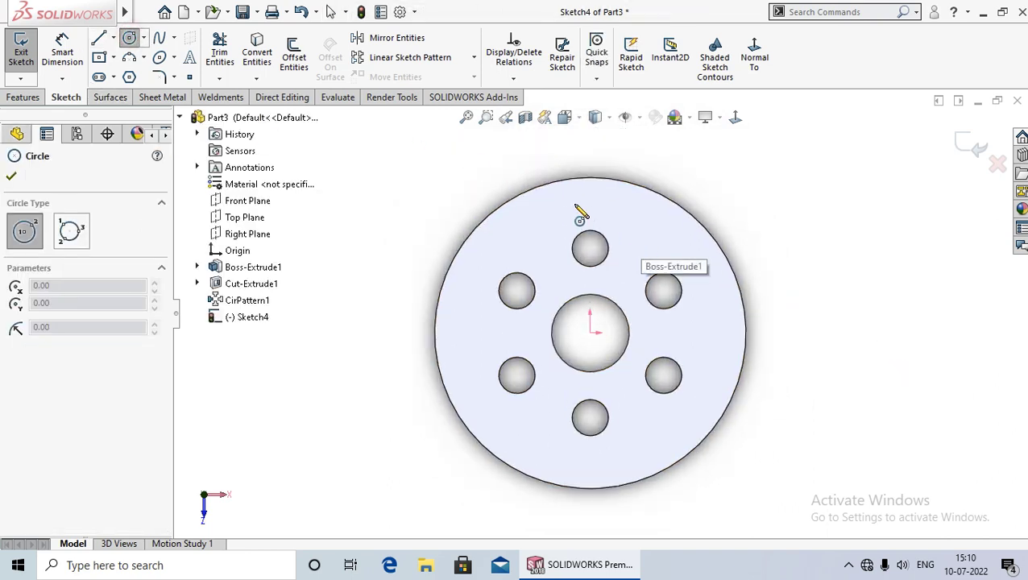
pyautogui.click(590, 205)
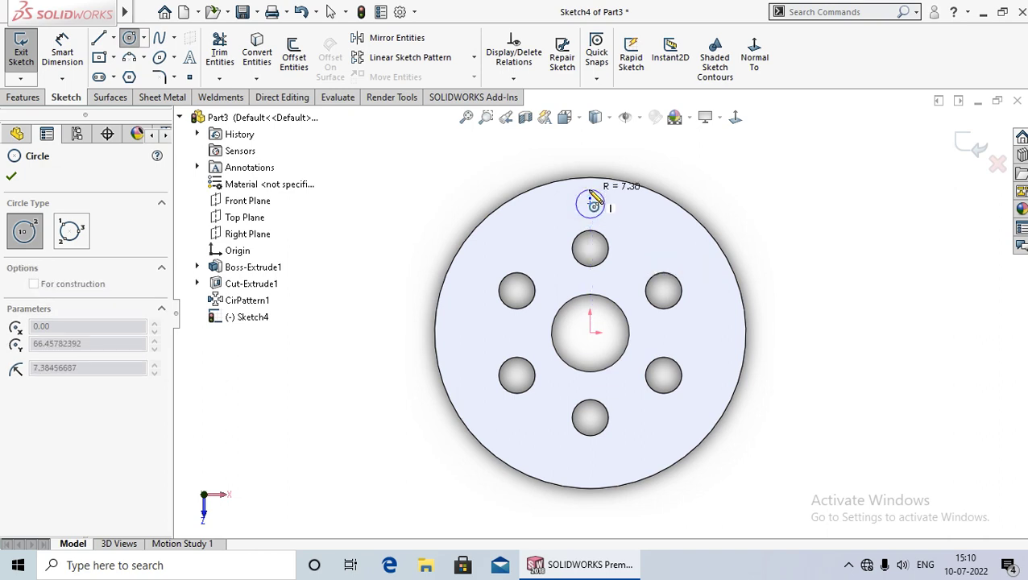
pyautogui.click(598, 198)
pyautogui.rightClick(593, 198)
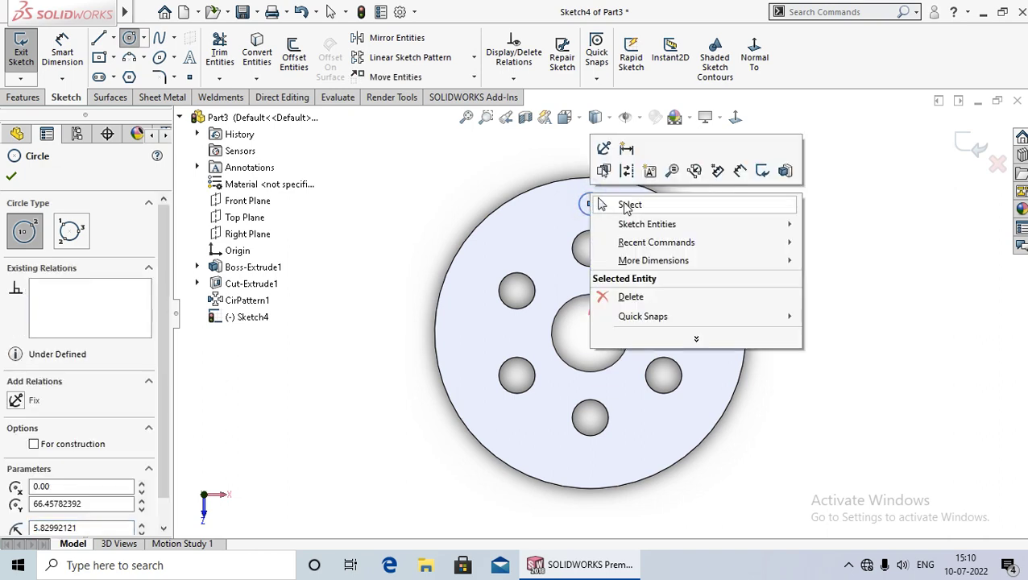
pyautogui.click(627, 206)
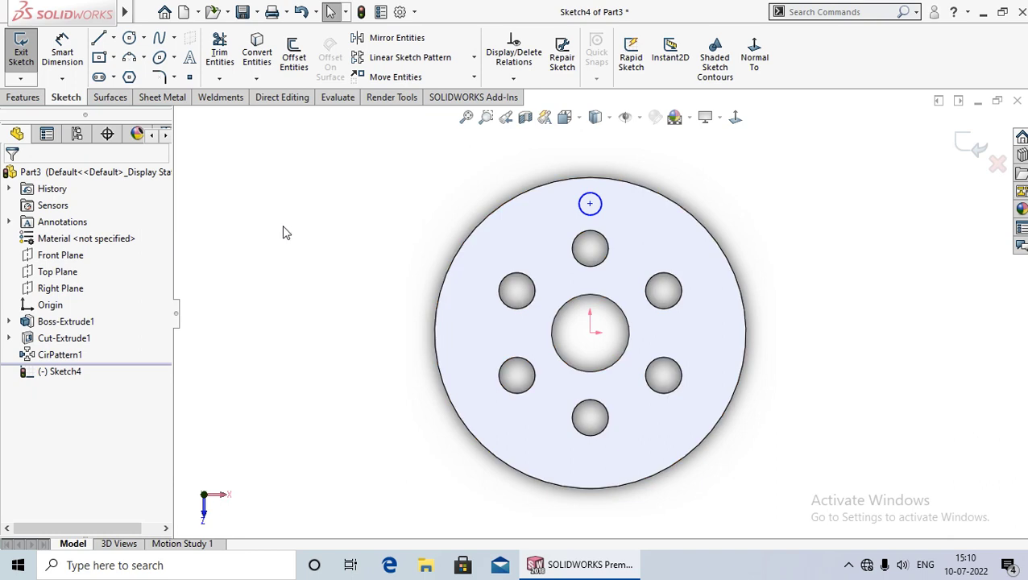
pyautogui.click(24, 97)
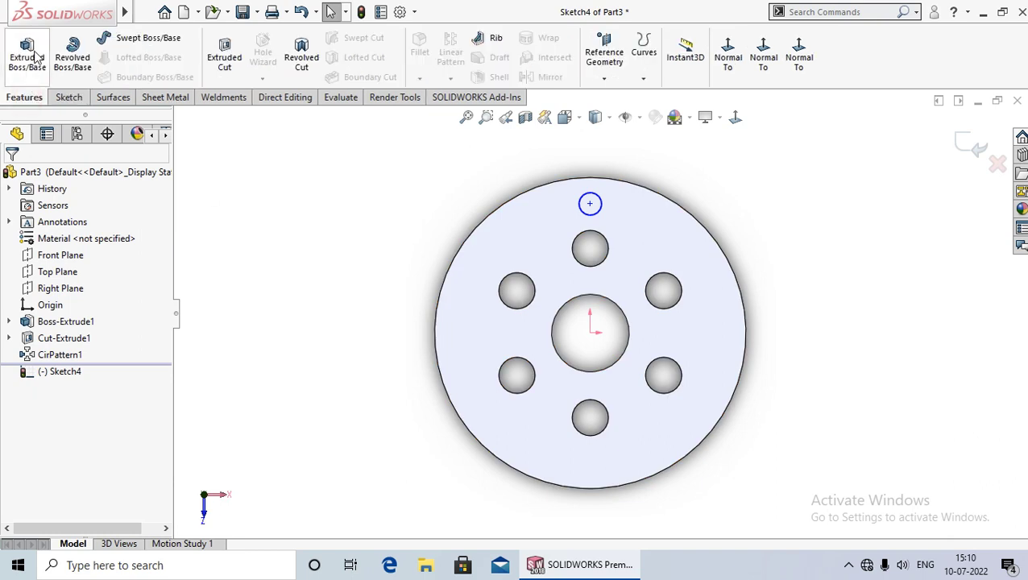
# Step: Extrude the small circle 15 mm with Merge result off, making a separate peg body
pyautogui.click(31, 58)
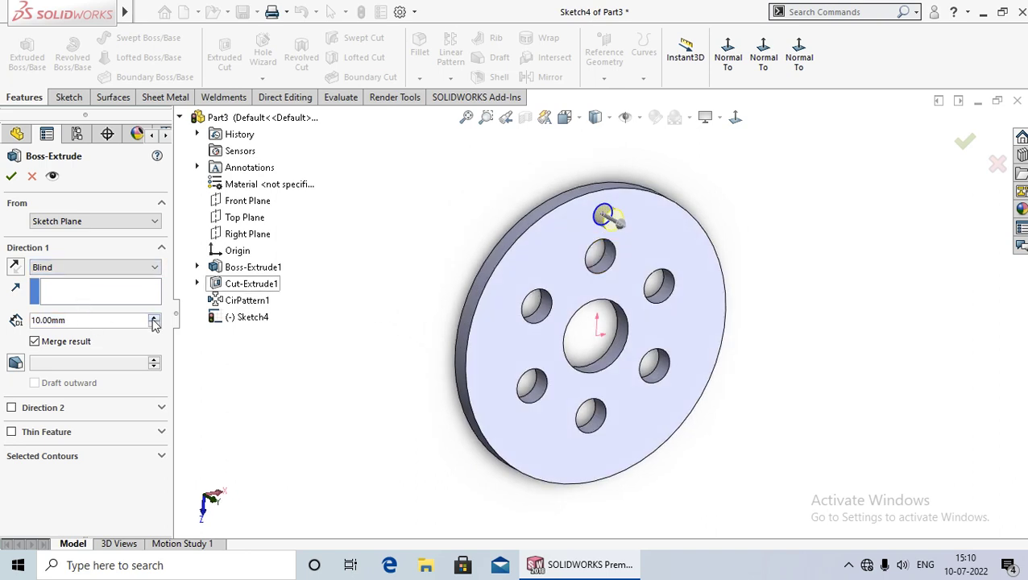
pyautogui.moveTo(96, 322); pyautogui.dragTo(38, 322)
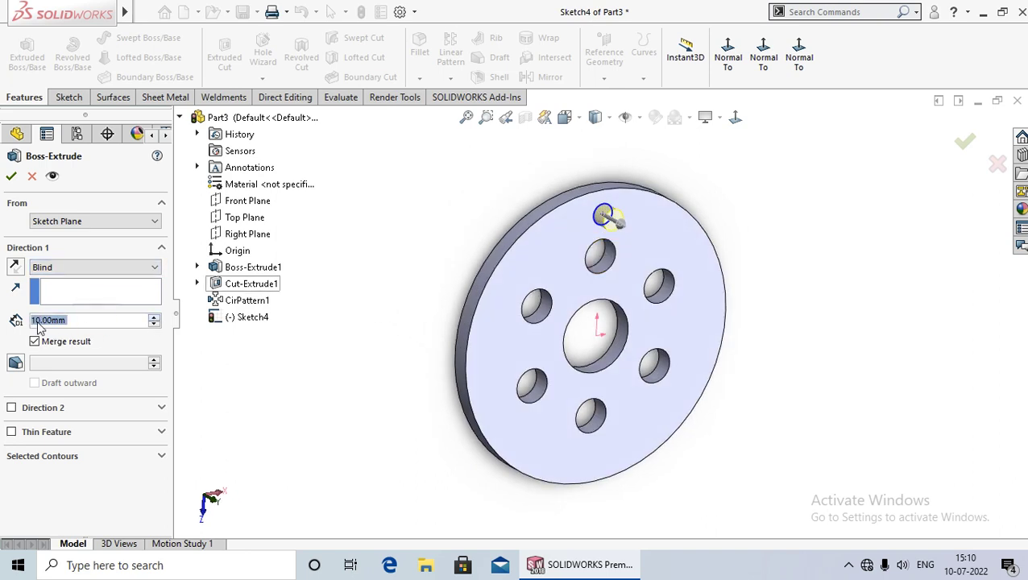
pyautogui.write('15')
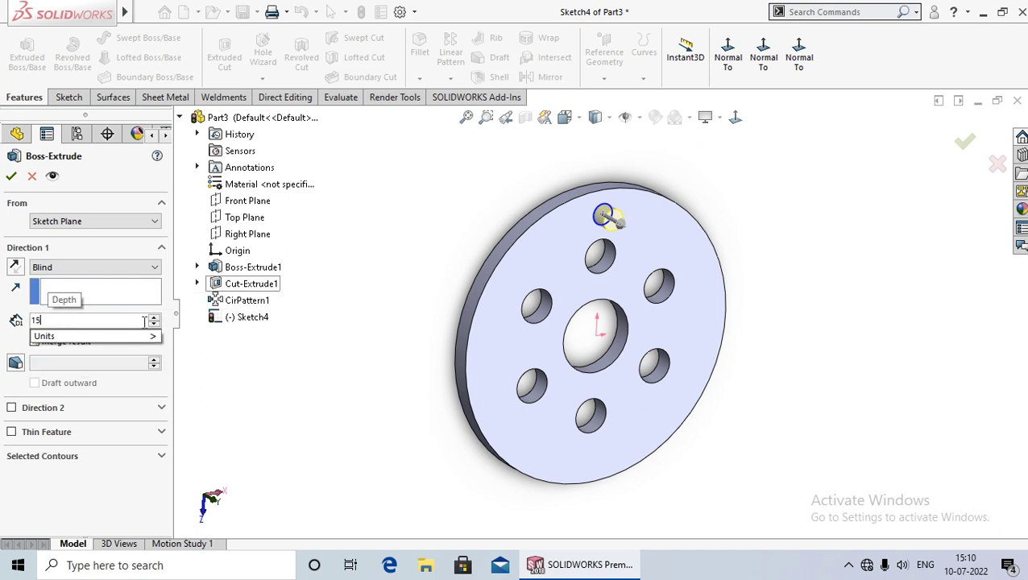
pyautogui.press('Return')
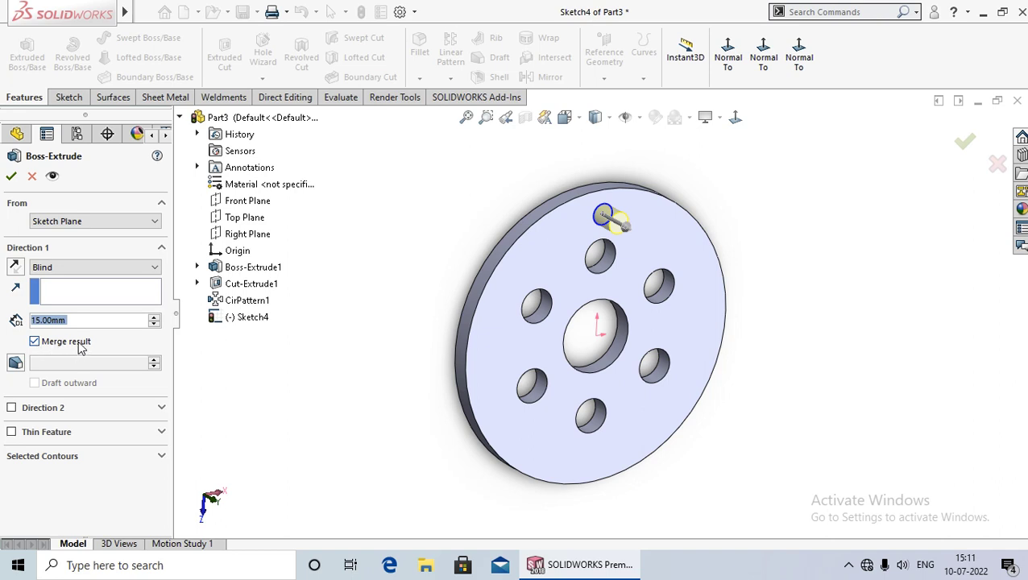
pyautogui.click(34, 343)
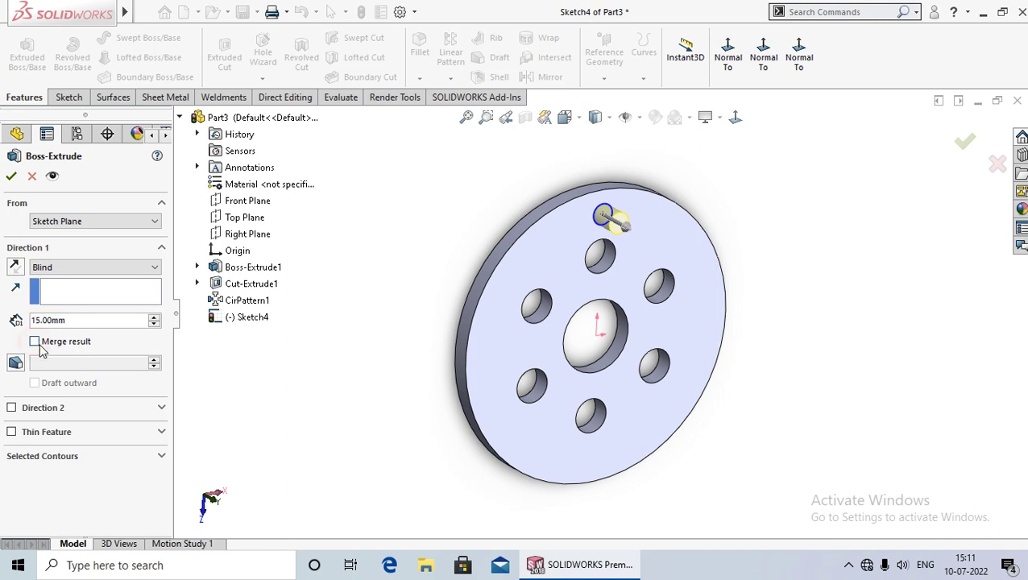
pyautogui.click(10, 176)
pyautogui.moveTo(373, 411); pyautogui.dragTo(351, 368, button='middle')
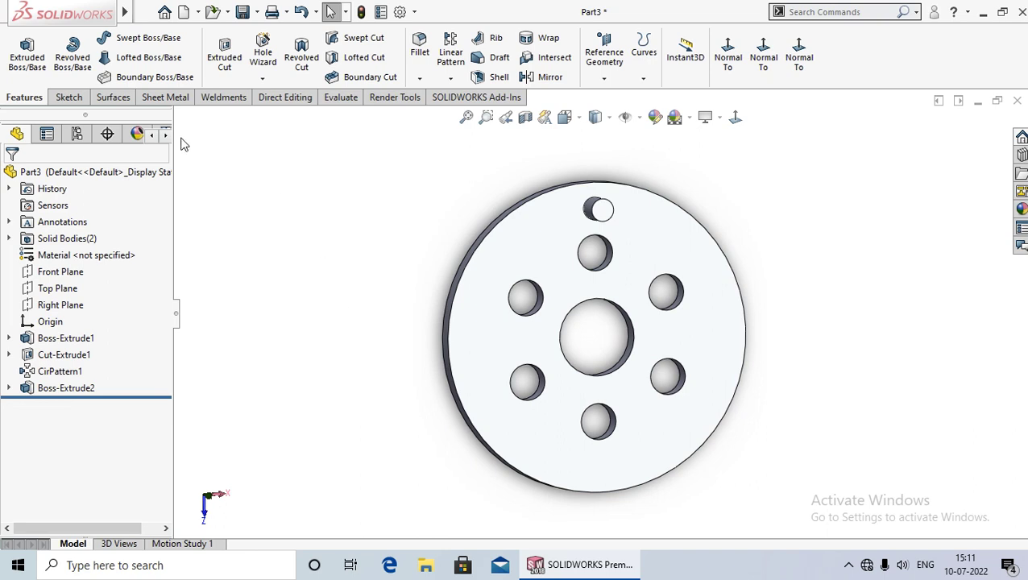
# Step: Start a second circular pattern around the rim face, 6 instances over 360°, patterning bodies
pyautogui.click(451, 81)
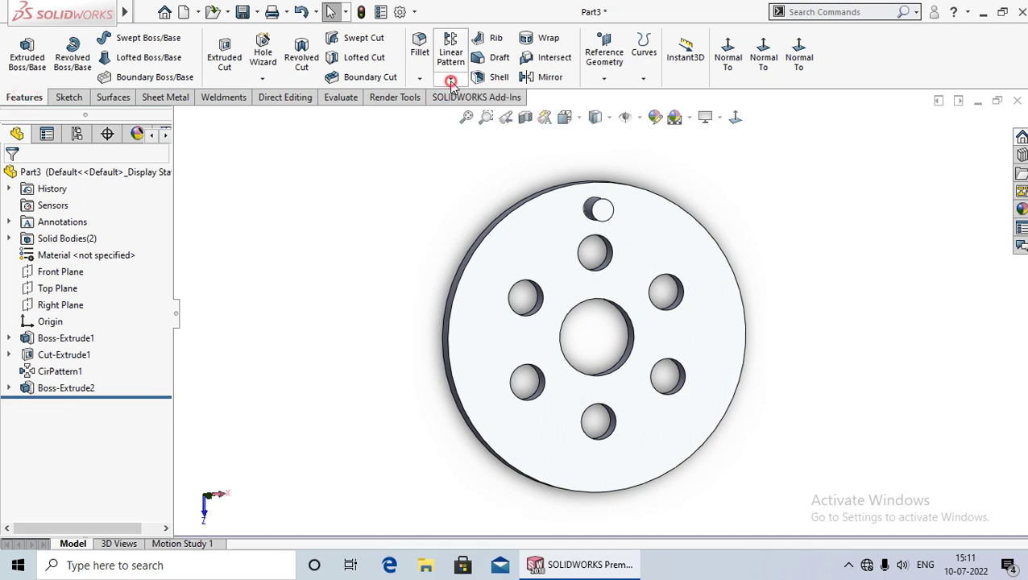
pyautogui.click(483, 115)
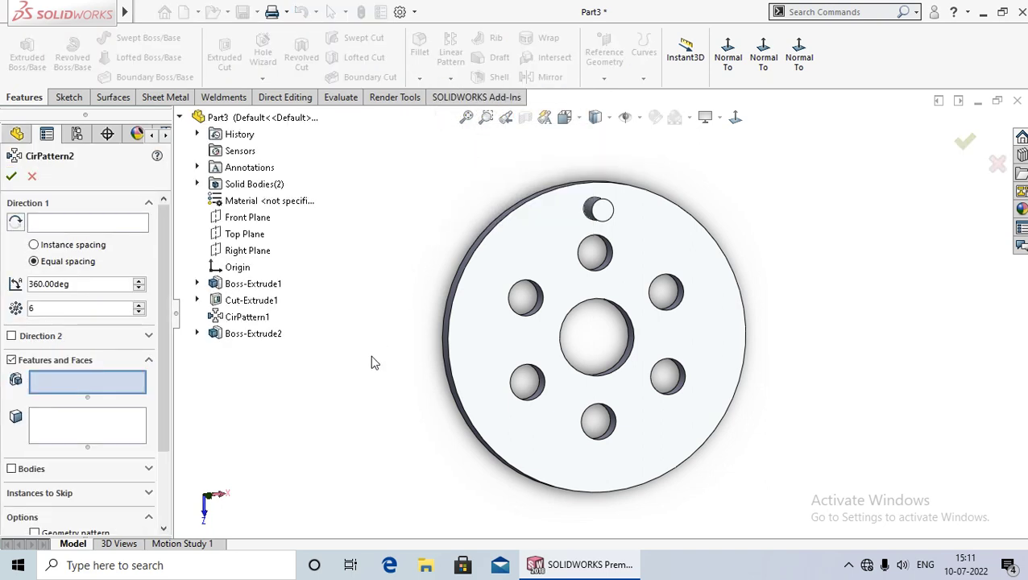
pyautogui.click(99, 224)
pyautogui.moveTo(351, 404); pyautogui.dragTo(425, 322, button='middle')
pyautogui.scroll(-4, 485, 338)
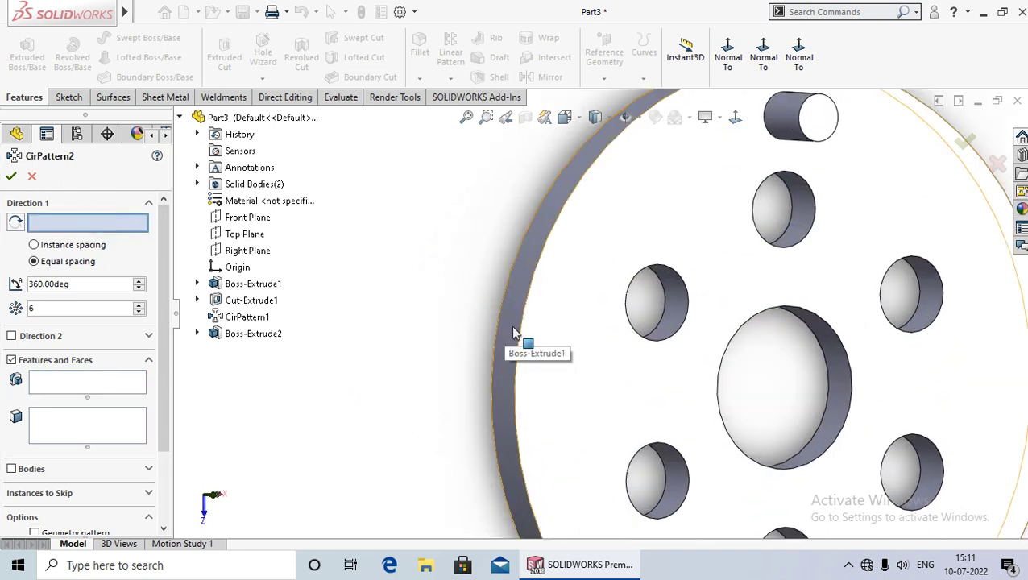
pyautogui.click(516, 333)
pyautogui.scroll(5, 451, 415)
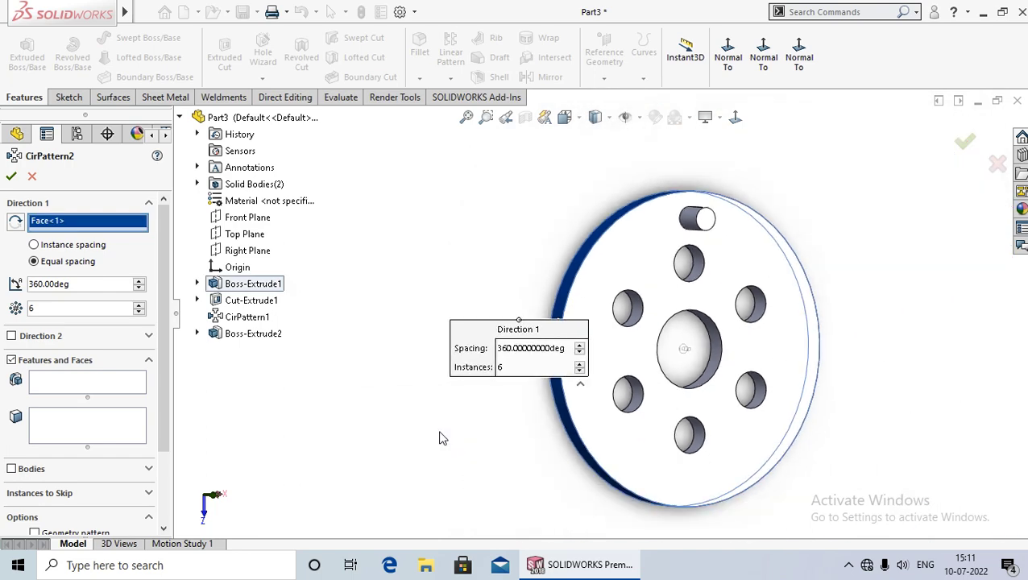
pyautogui.moveTo(382, 374); pyautogui.dragTo(281, 385, button='middle')
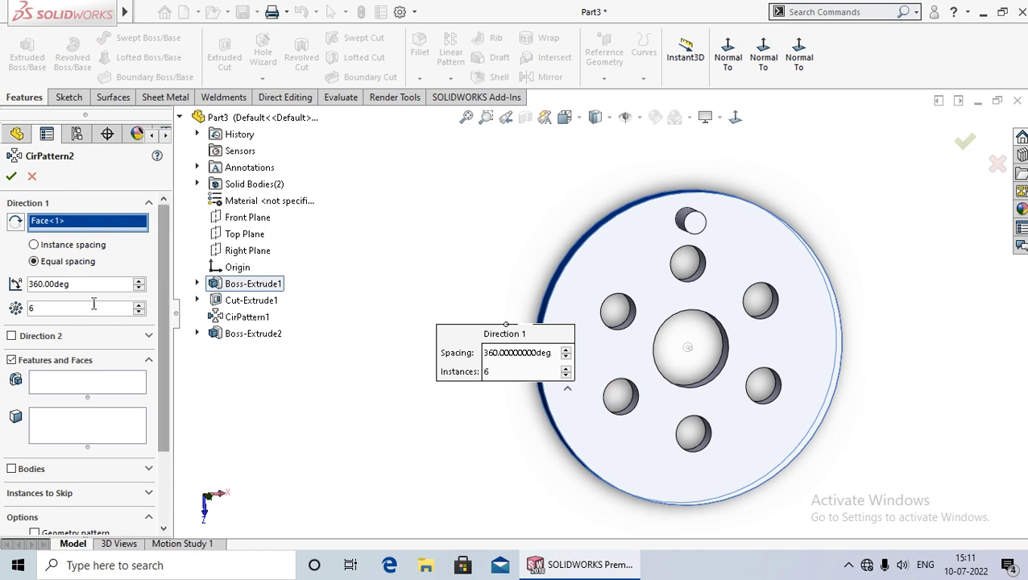
pyautogui.moveTo(166, 253); pyautogui.dragTo(169, 308)
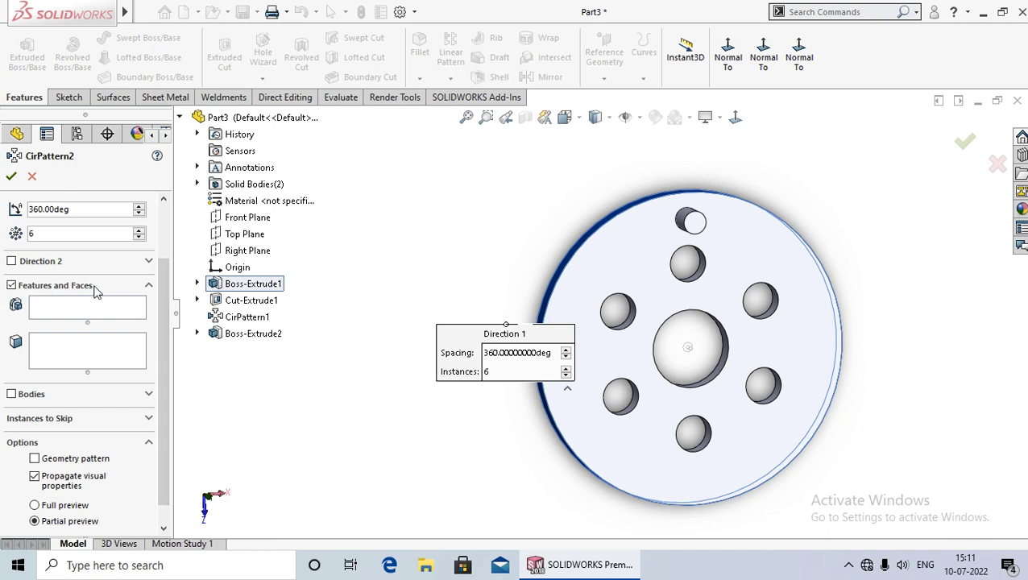
pyautogui.click(10, 287)
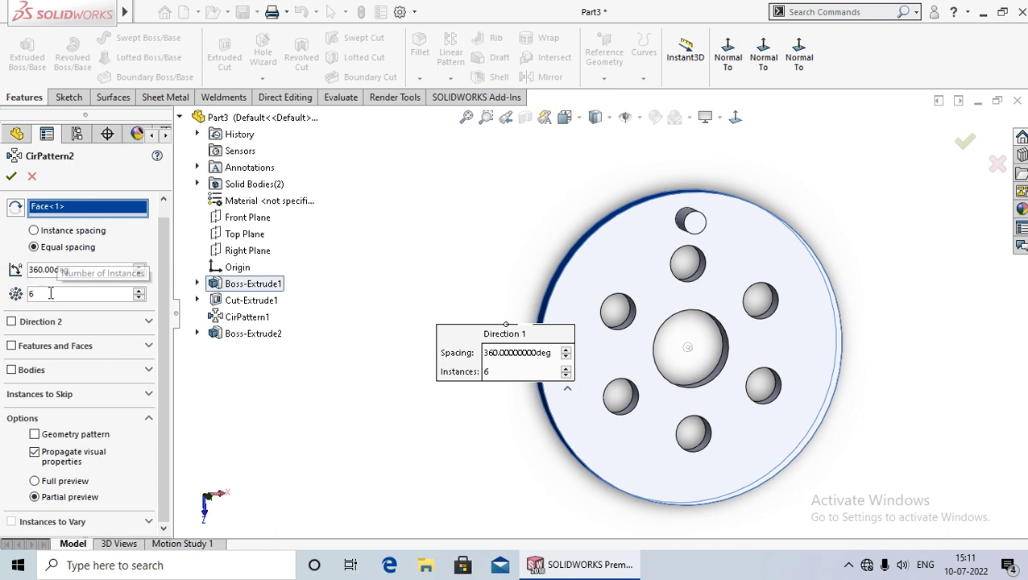
# Step: Switch CirPattern2 to pattern bodies and add the pin body to the pattern
pyautogui.click(12, 371)
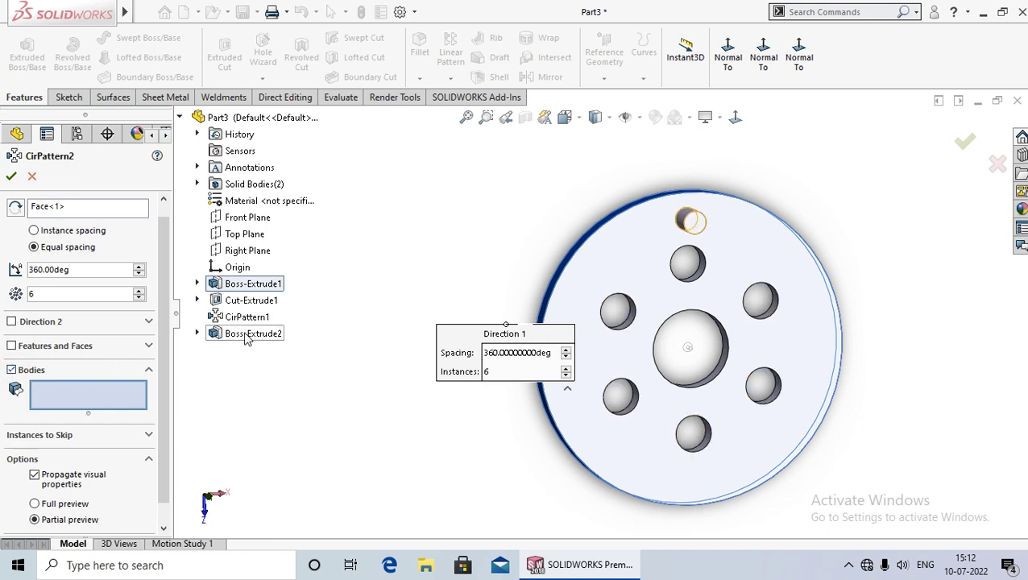
pyautogui.moveTo(346, 416); pyautogui.dragTo(362, 416, button='middle')
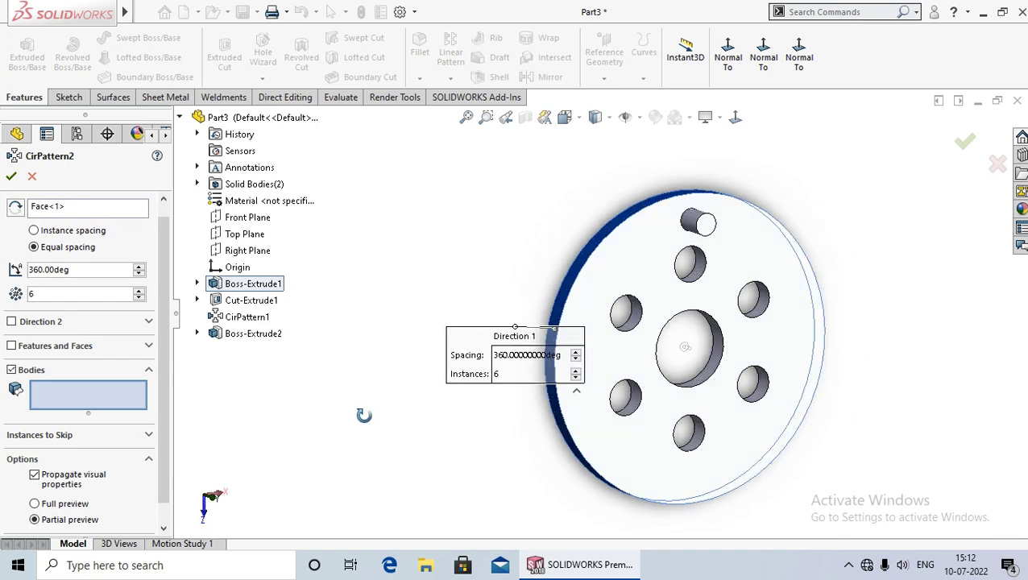
pyautogui.scroll(-2, 687, 239)
pyautogui.scroll(-2, 687, 239)
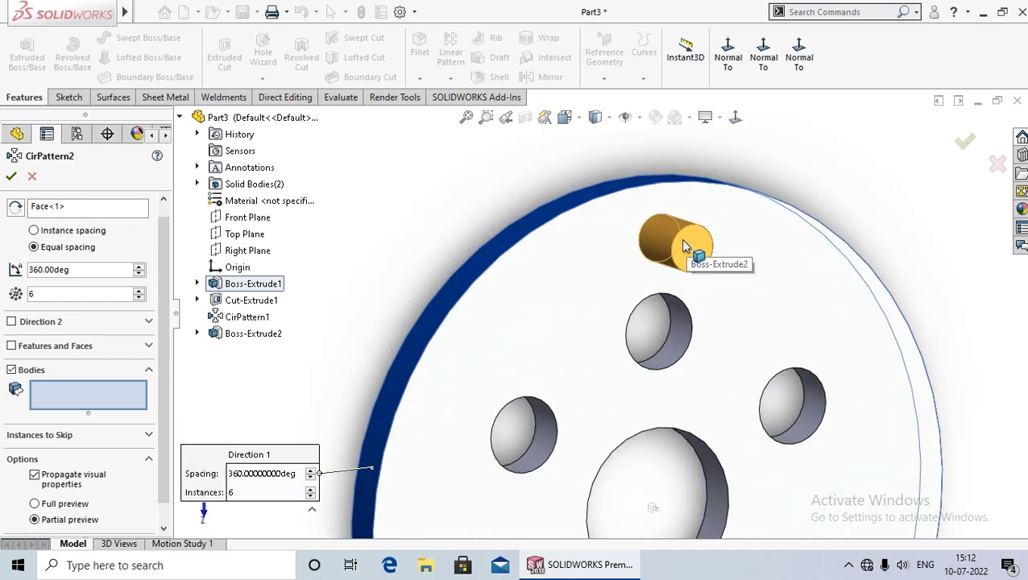
pyautogui.click(689, 245)
pyautogui.scroll(2, 690, 347)
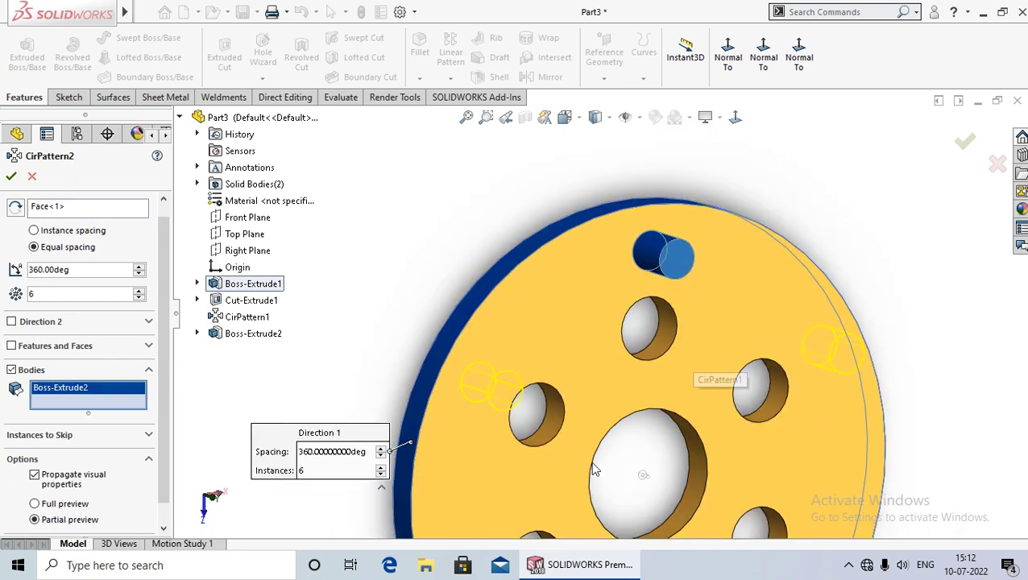
pyautogui.scroll(4, 624, 449)
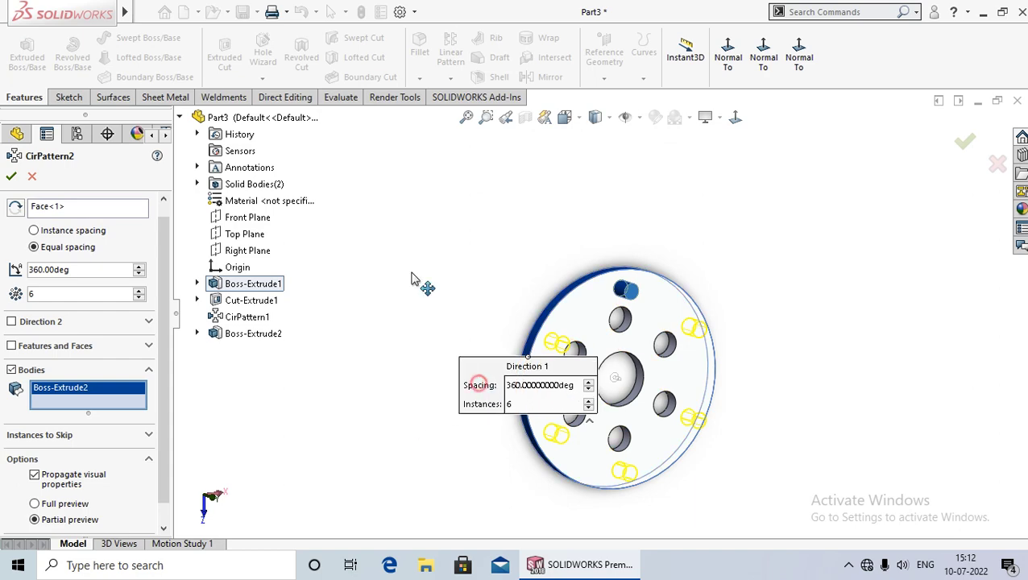
pyautogui.moveTo(420, 279)
pyautogui.mouseDown(button='middle')
pyautogui.moveTo(395, 431)
pyautogui.moveTo(335, 328)
pyautogui.moveTo(360, 360)
pyautogui.mouseUp(button='middle')
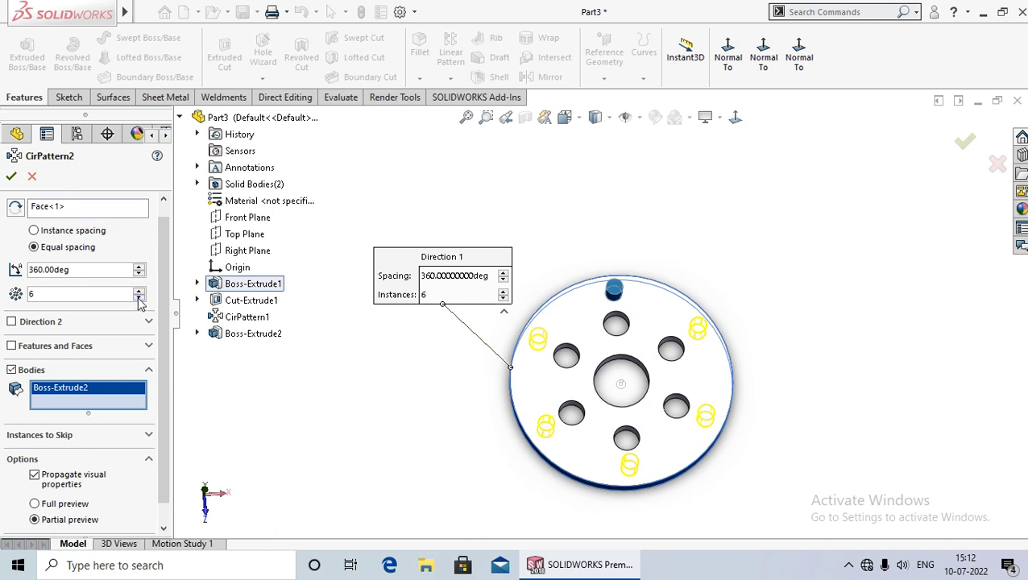
# Step: Reduce the boss pattern from 6 to 4 instances and apply it
pyautogui.click(139, 298)
pyautogui.click(139, 298)
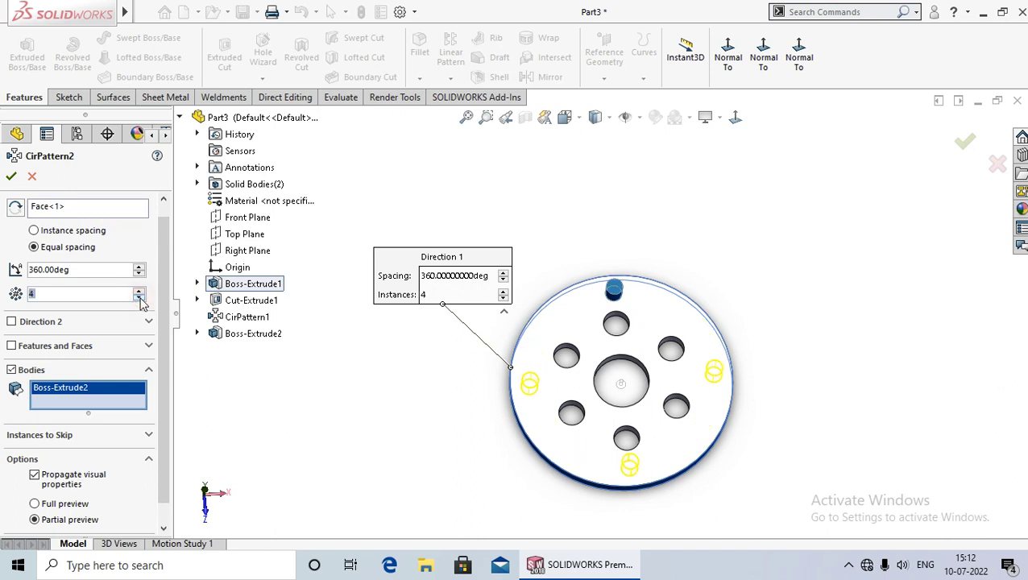
pyautogui.scroll(1, 167, 360)
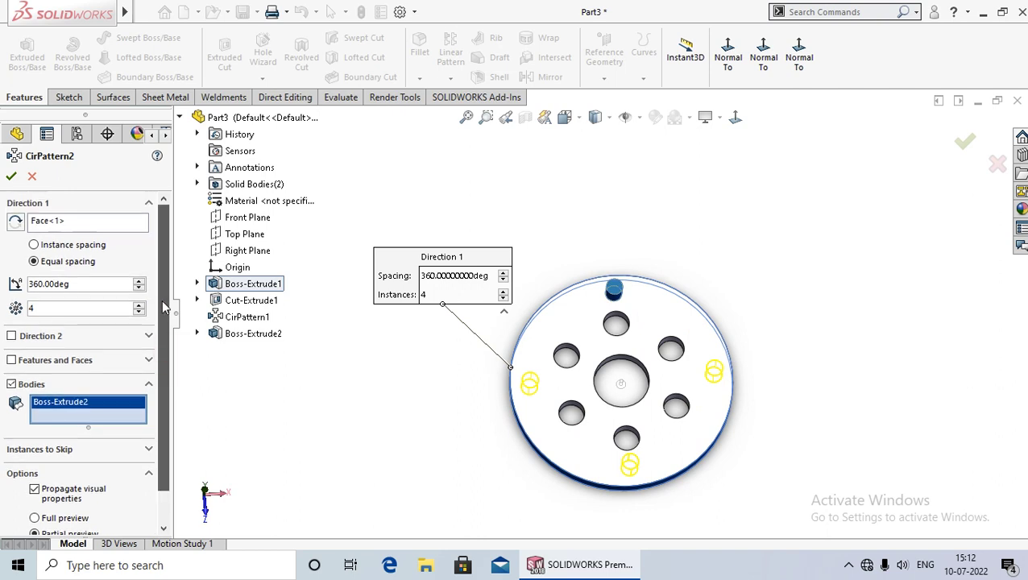
pyautogui.click(10, 177)
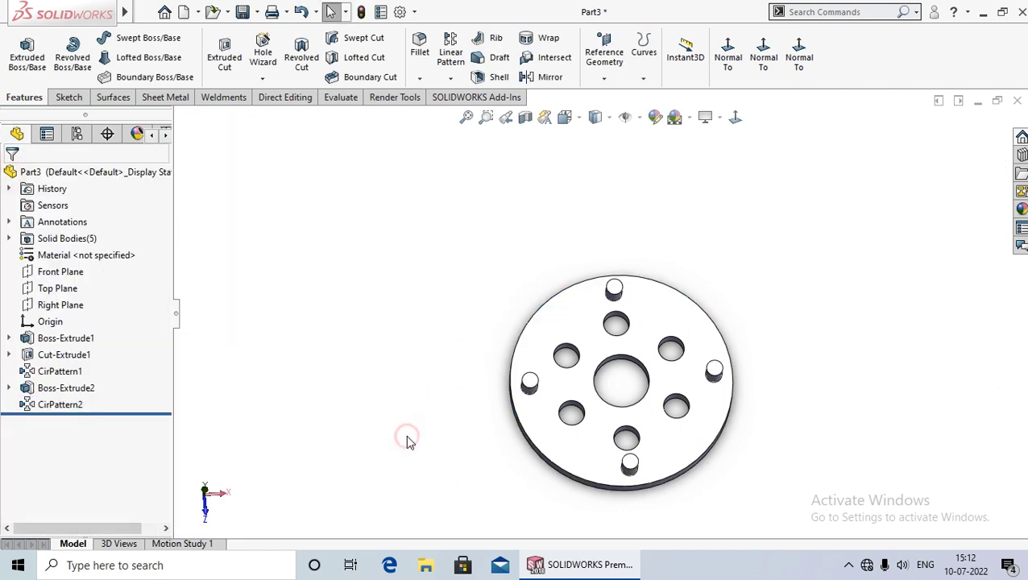
pyautogui.moveTo(407, 439)
pyautogui.mouseDown(button='middle')
pyautogui.moveTo(417, 374)
pyautogui.moveTo(417, 436)
pyautogui.mouseUp(button='middle')
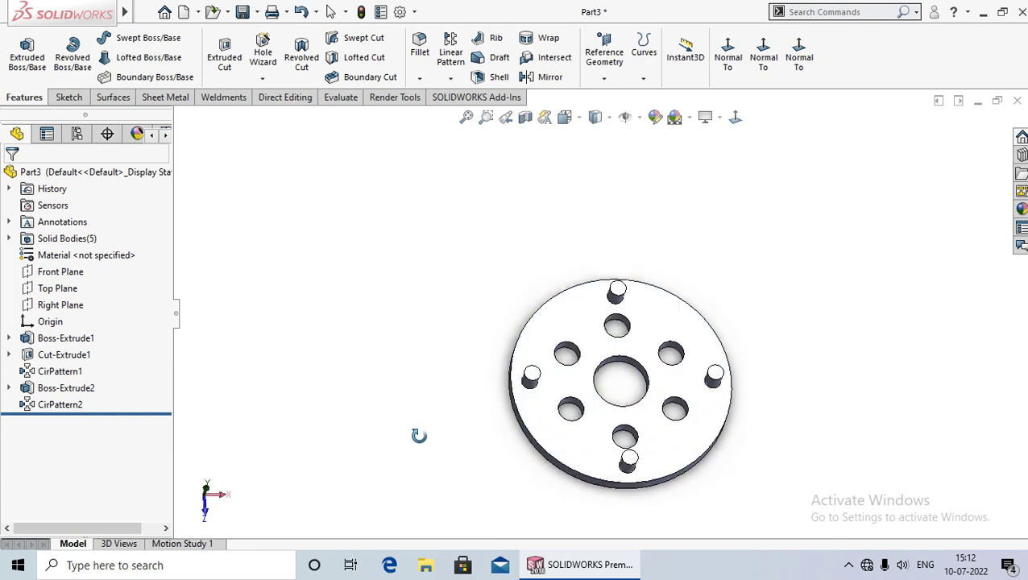
pyautogui.click(737, 117)
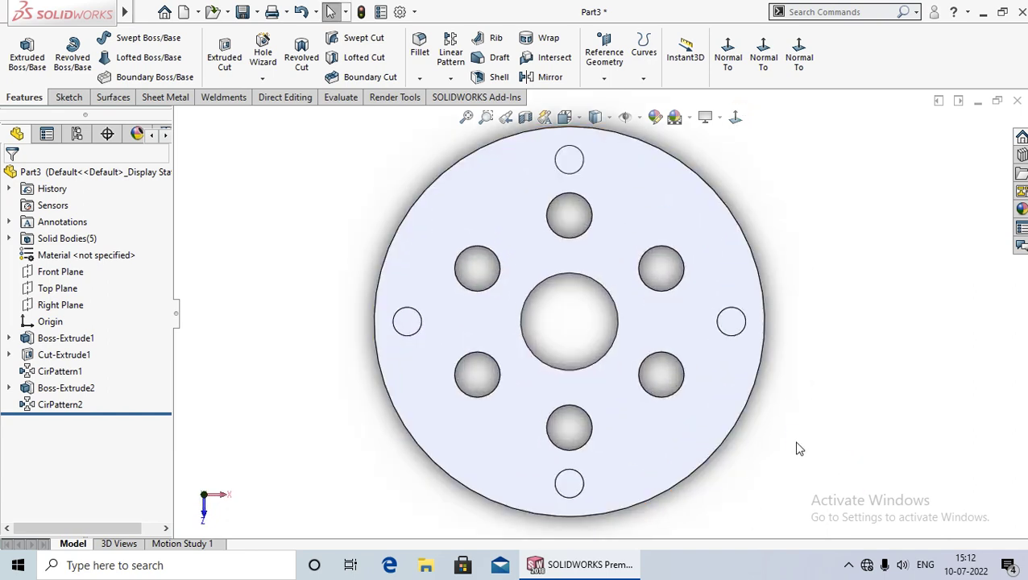
pyautogui.moveTo(796, 447)
pyautogui.mouseDown(button='middle')
pyautogui.moveTo(844, 456)
pyautogui.moveTo(736, 473)
pyautogui.moveTo(739, 409)
pyautogui.moveTo(749, 426)
pyautogui.mouseUp(button='middle')
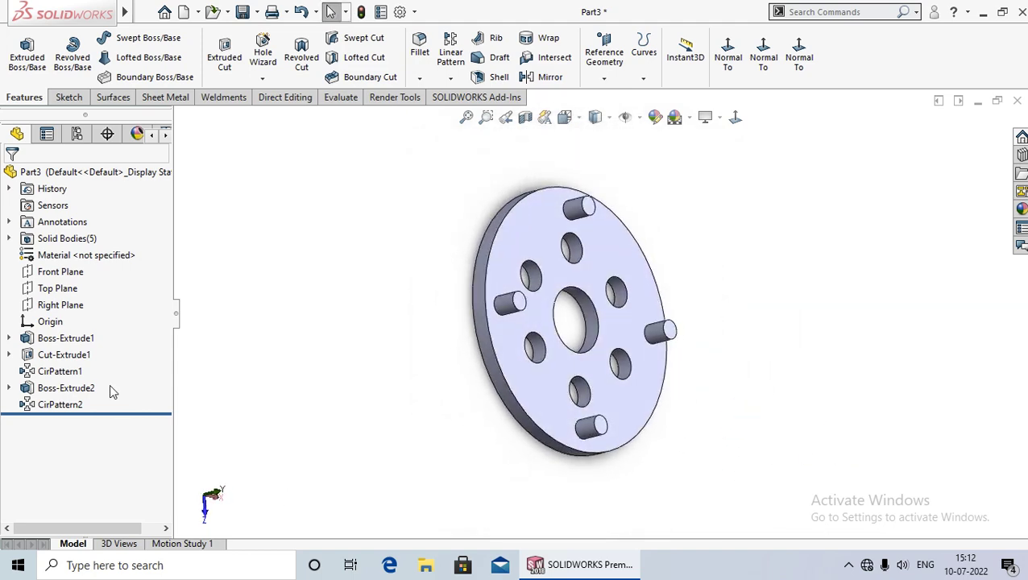
# Step: Edit CirPattern2 to raise its instances from 4 to 6, then turn the disc to face the viewer
pyautogui.rightClick(70, 410)
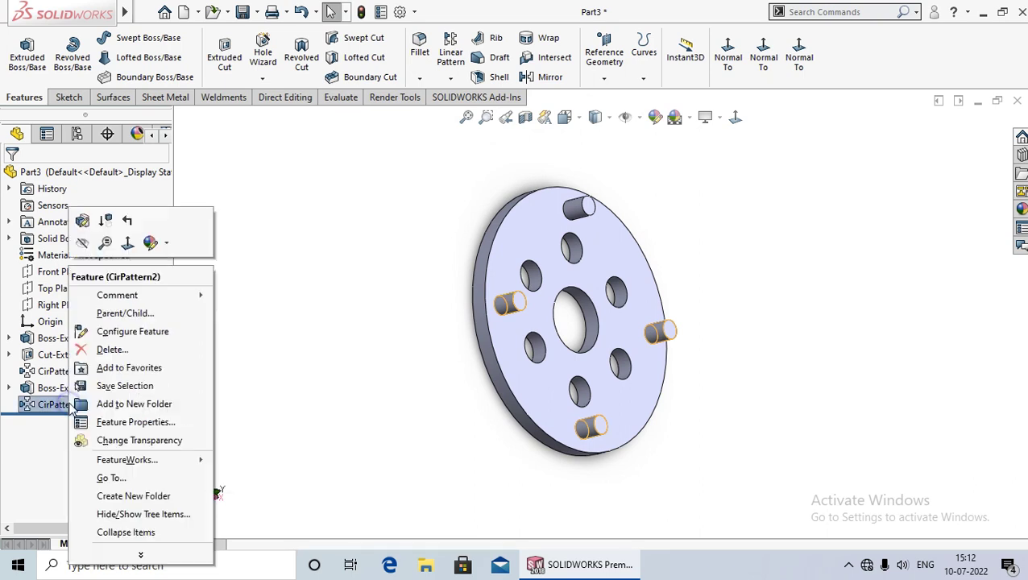
pyautogui.click(87, 226)
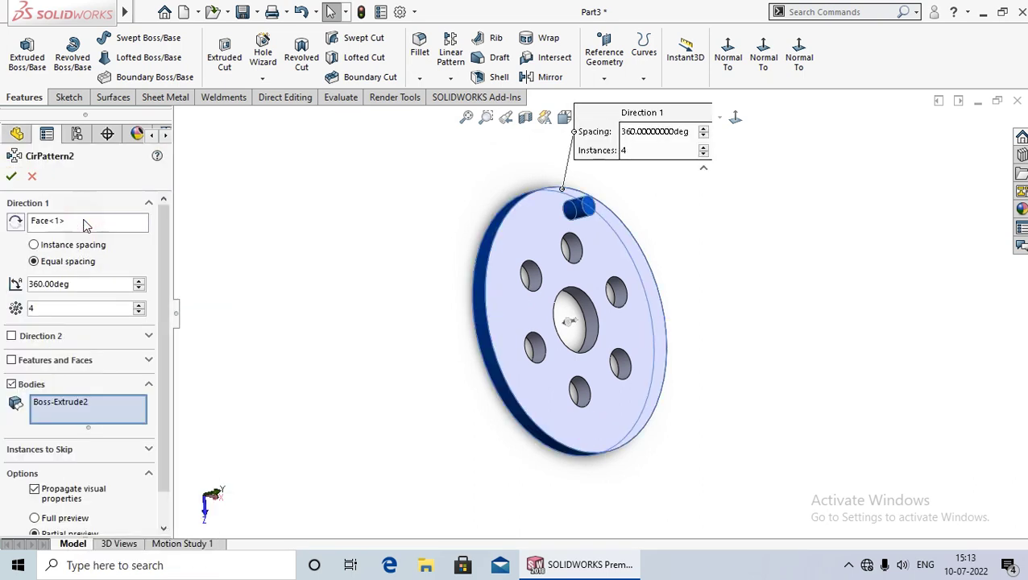
pyautogui.click(140, 307)
pyautogui.click(140, 307)
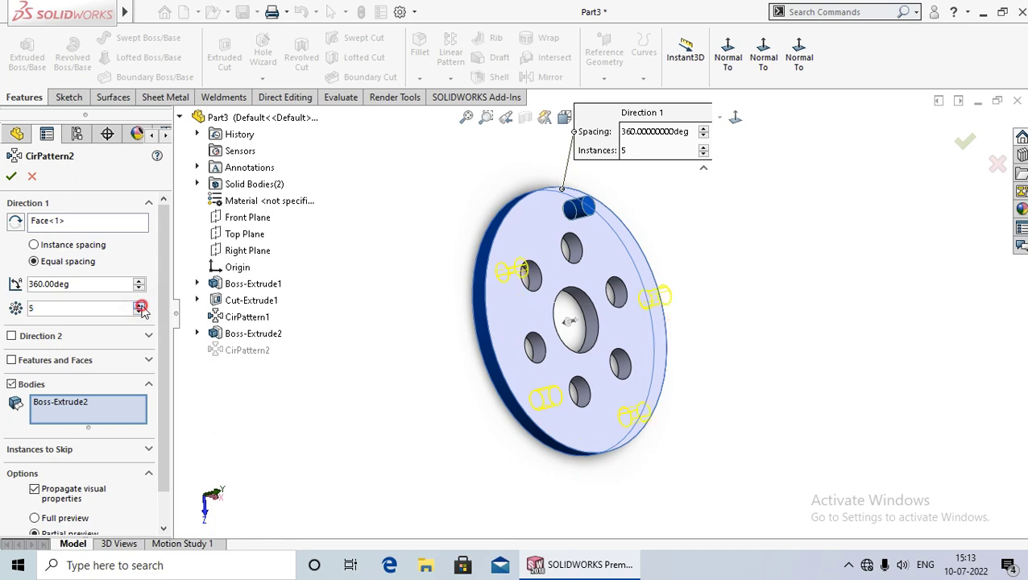
pyautogui.click(11, 176)
pyautogui.moveTo(419, 340); pyautogui.dragTo(385, 342, button='middle')
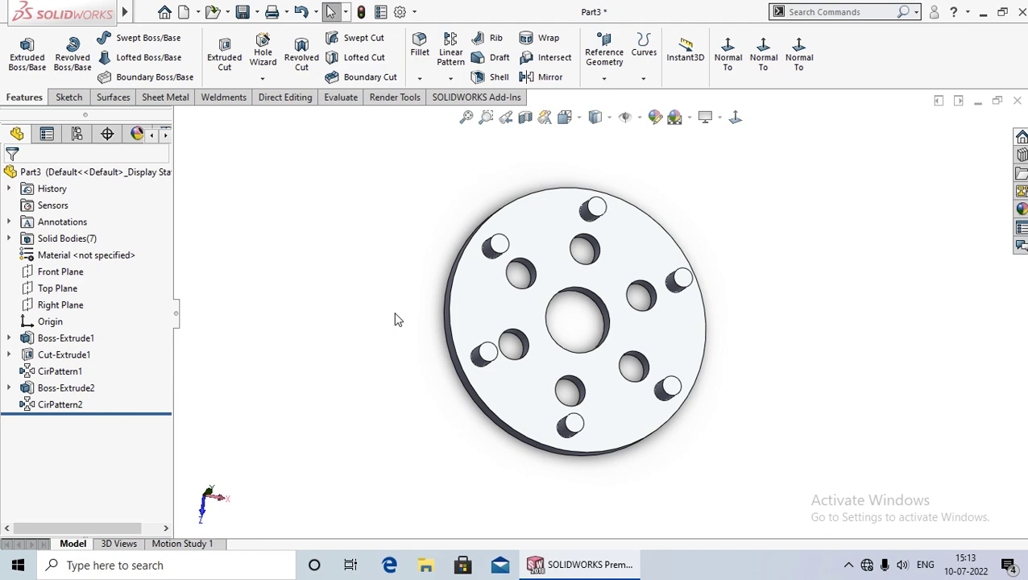
pyautogui.rightClick(50, 409)
# Step: Skip instances (D1, 2) and (D1, 3), the upper-right and lower-right bosses, in CirPattern2
pyautogui.click(67, 221)
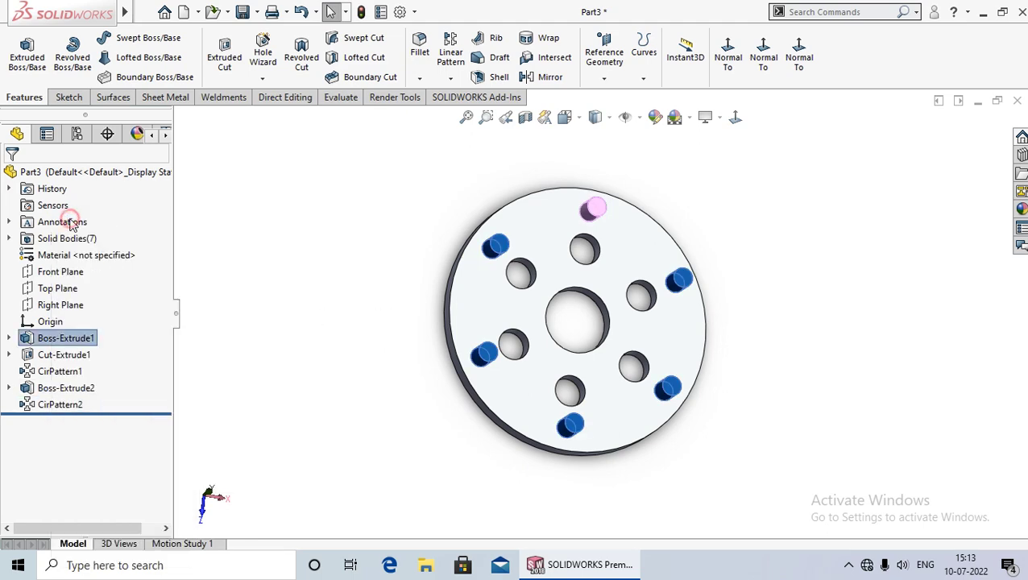
pyautogui.scroll(-1, 159, 272)
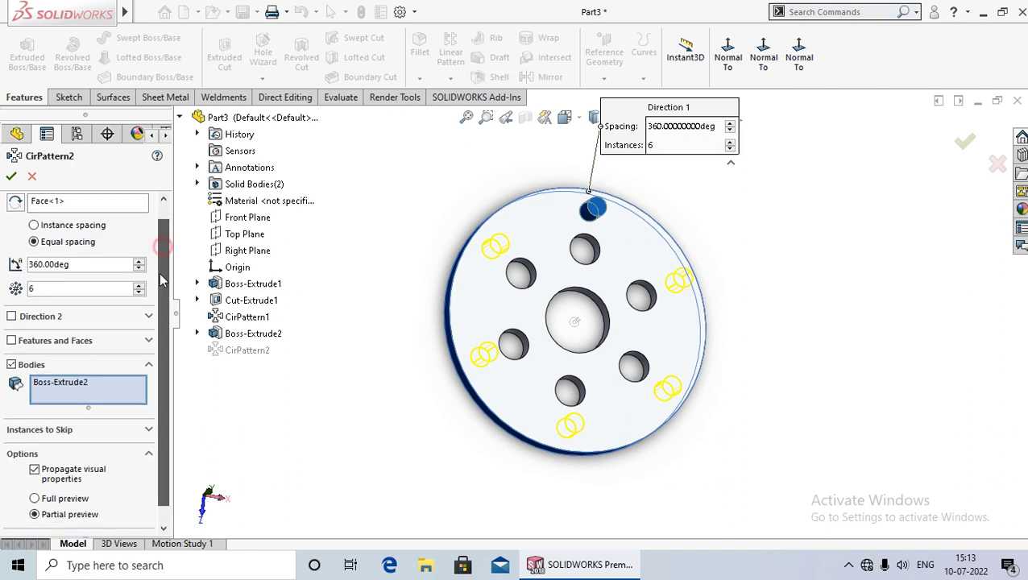
pyautogui.scroll(-1, 159, 272)
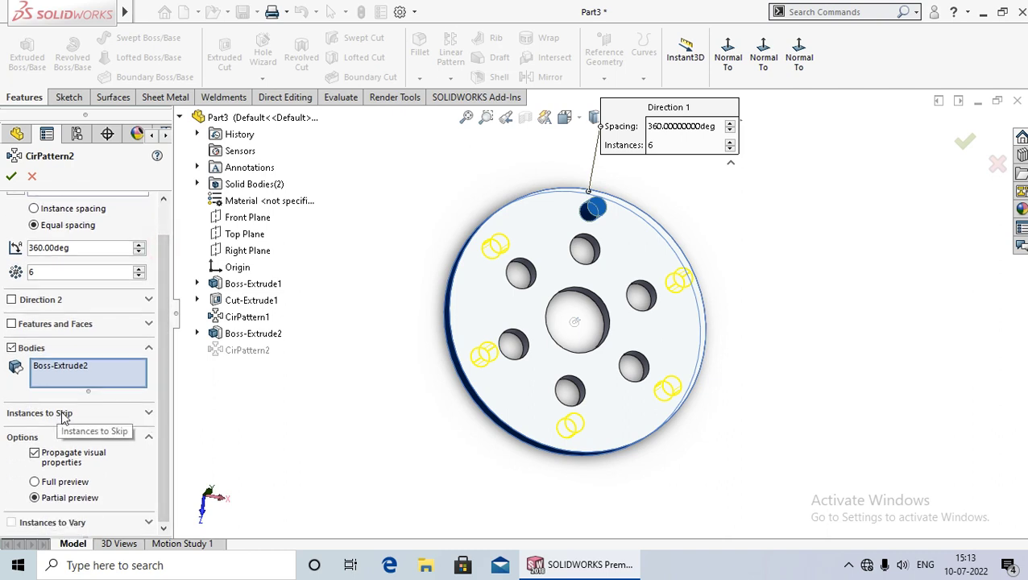
pyautogui.click(146, 414)
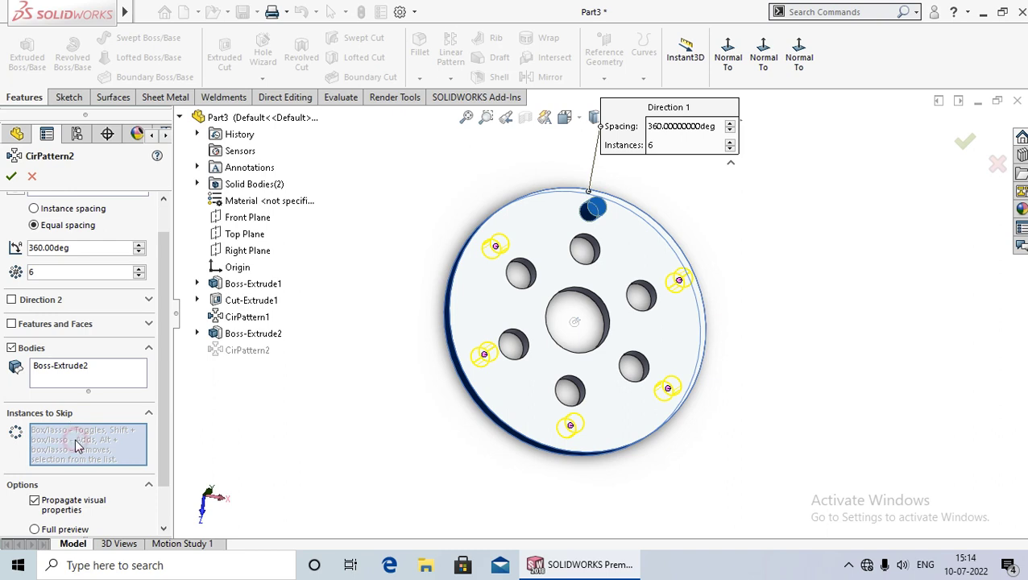
pyautogui.moveTo(799, 339); pyautogui.dragTo(791, 353, button='middle')
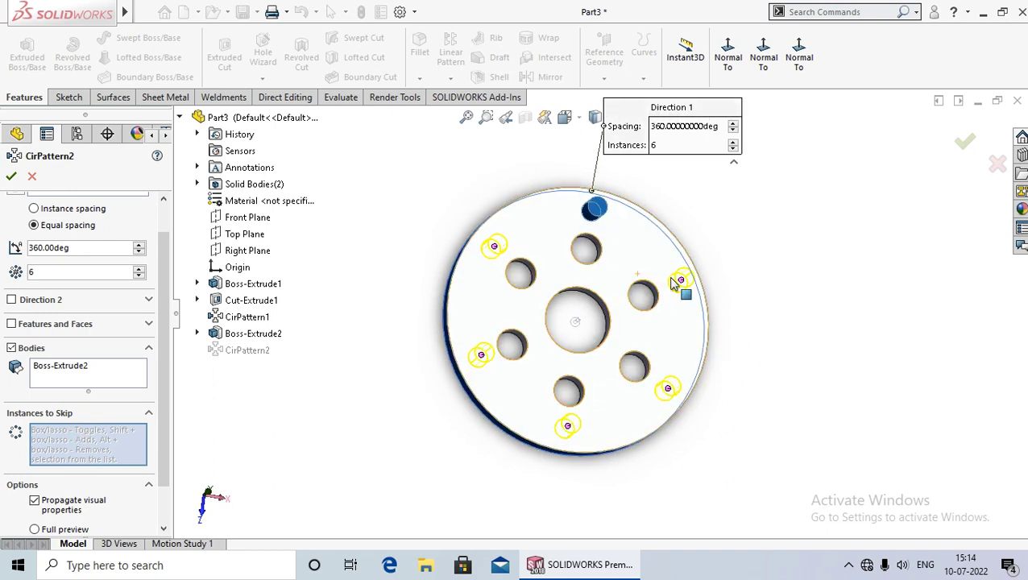
pyautogui.click(668, 391)
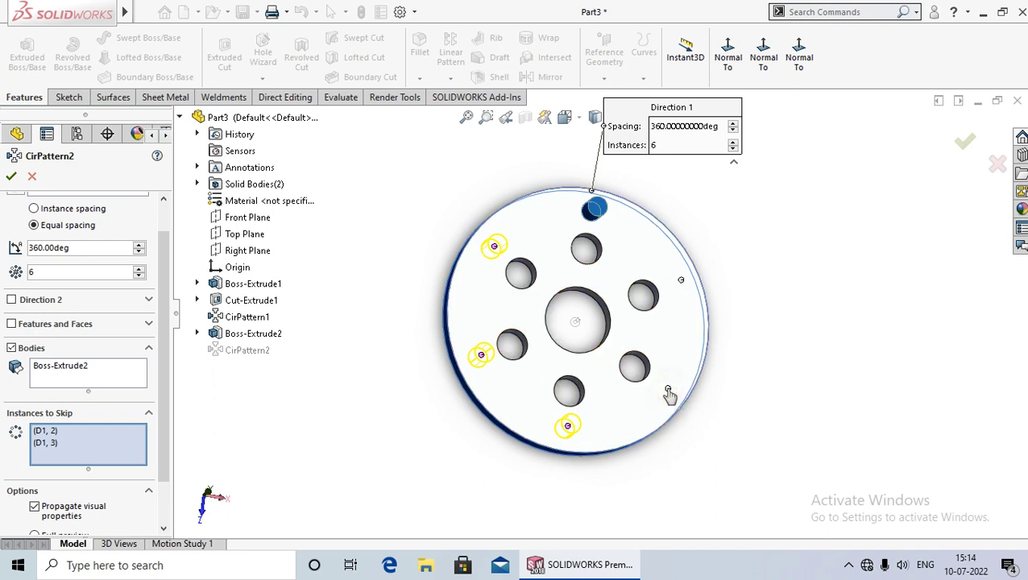
pyautogui.click(14, 178)
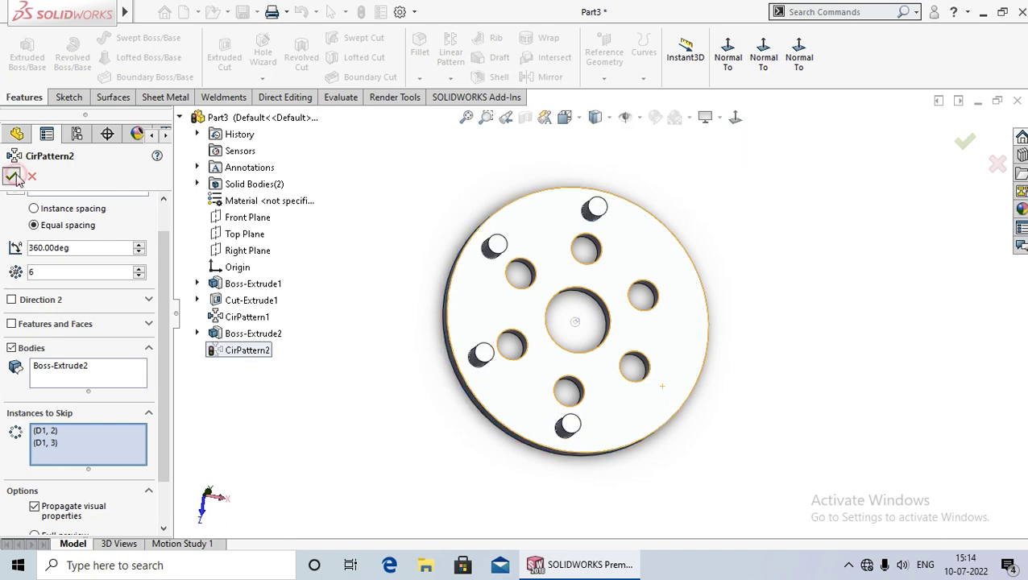
pyautogui.moveTo(353, 331); pyautogui.dragTo(345, 397, button='middle')
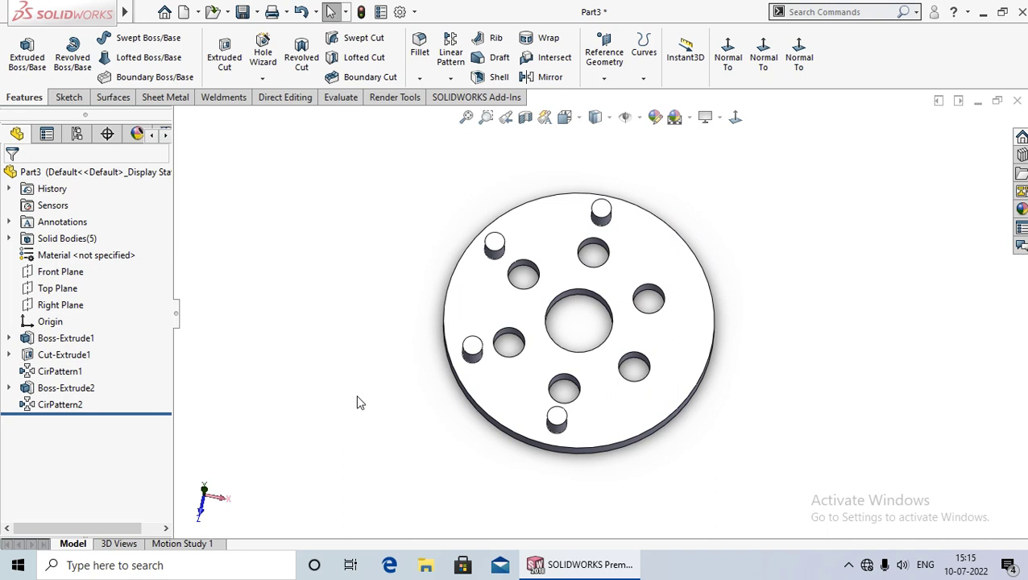
pyautogui.moveTo(358, 387); pyautogui.dragTo(381, 416, button='middle')
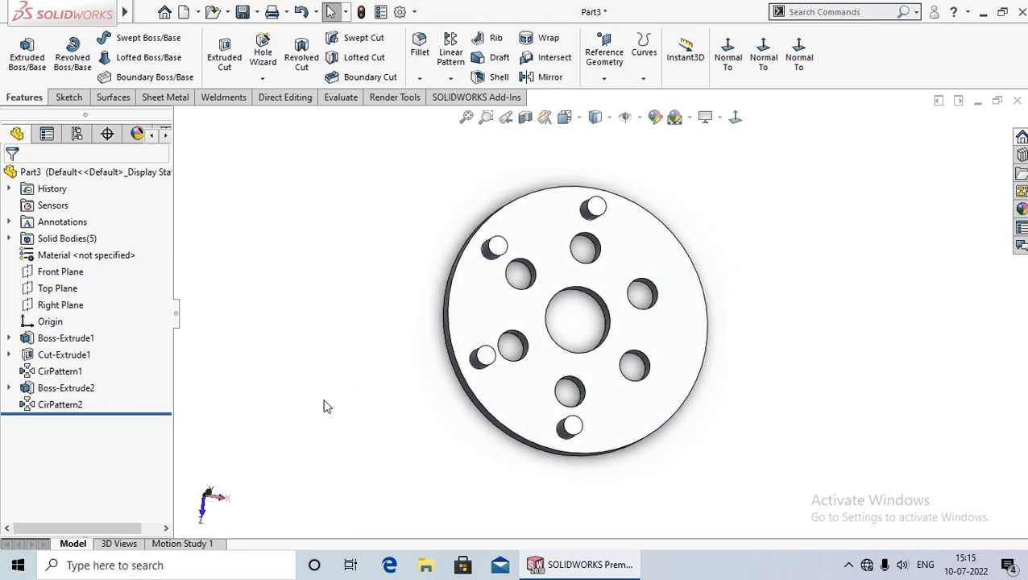
# Step: Clear the skipped instances from CirPattern2 so all six pins are restored
pyautogui.rightClick(64, 408)
pyautogui.click(78, 226)
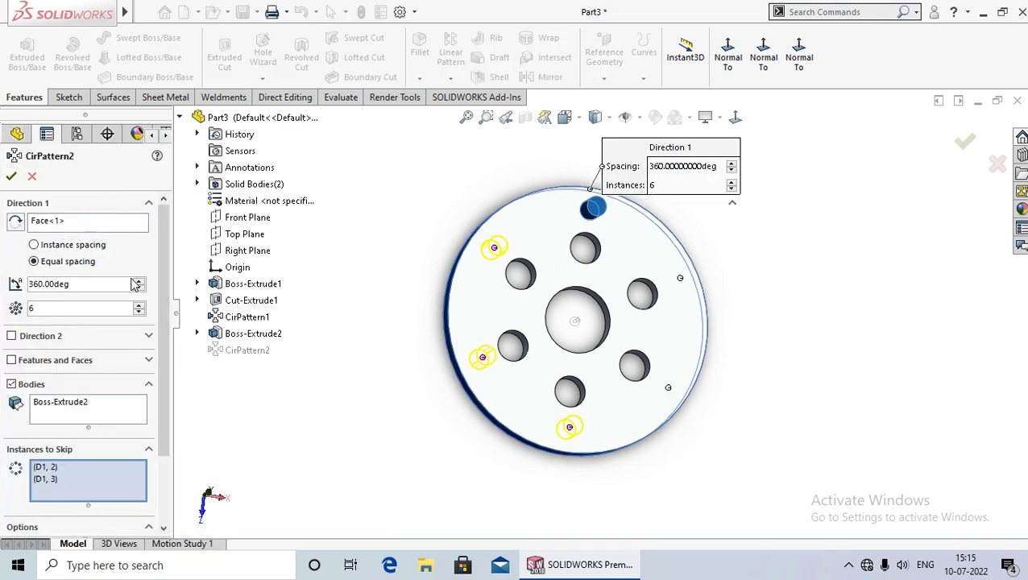
pyautogui.rightClick(67, 476)
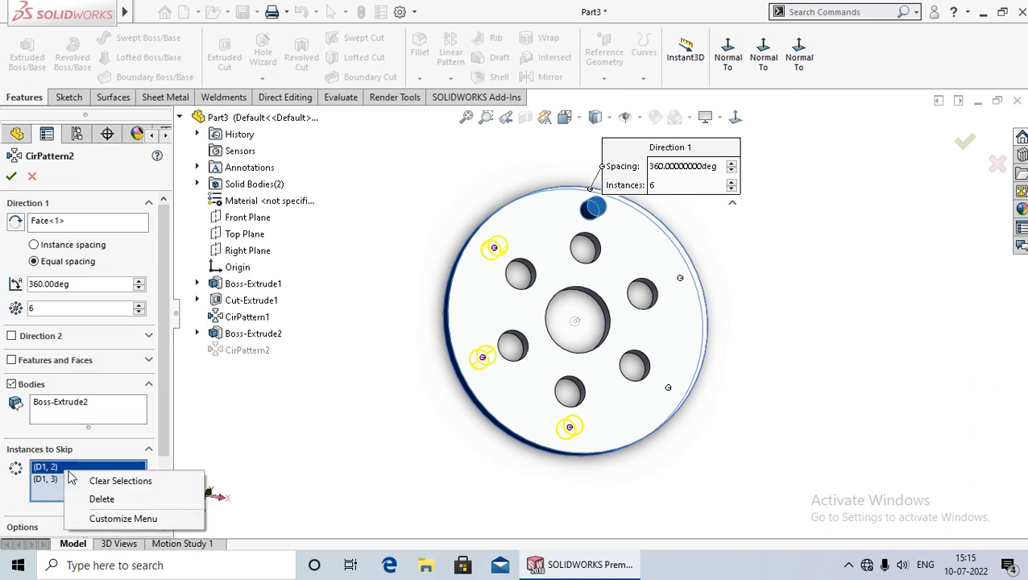
pyautogui.click(119, 481)
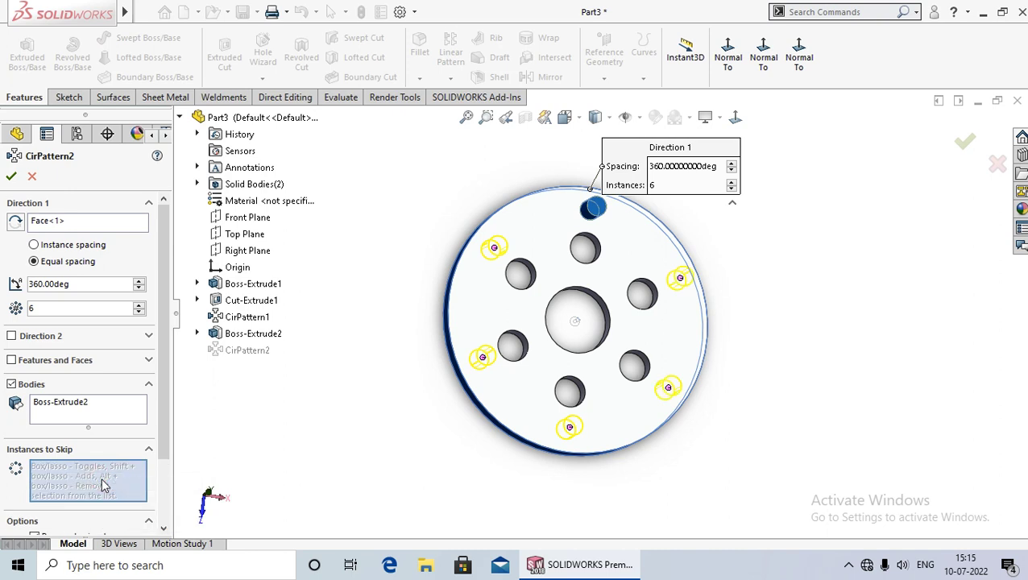
pyautogui.click(11, 175)
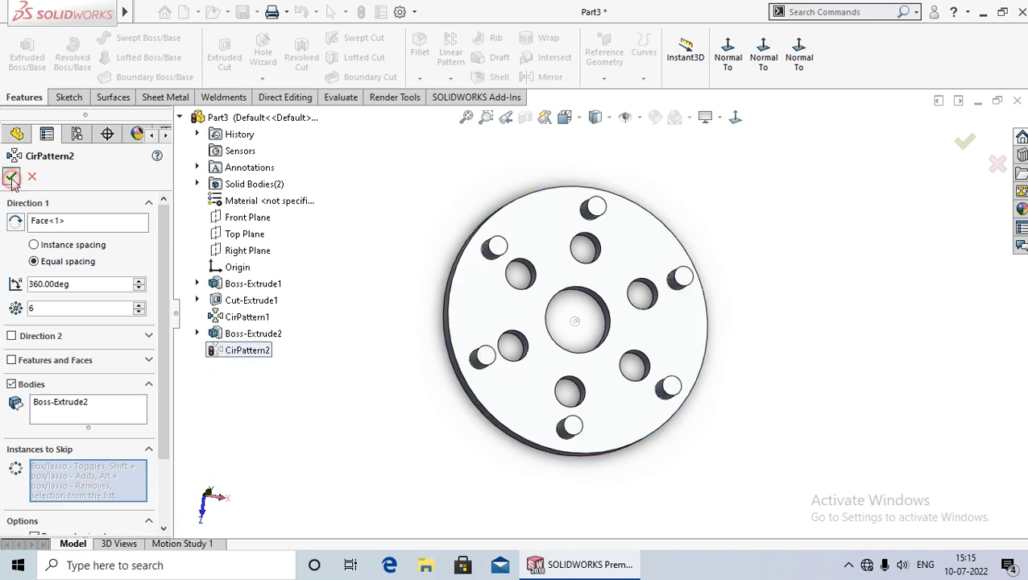
pyautogui.click(377, 412)
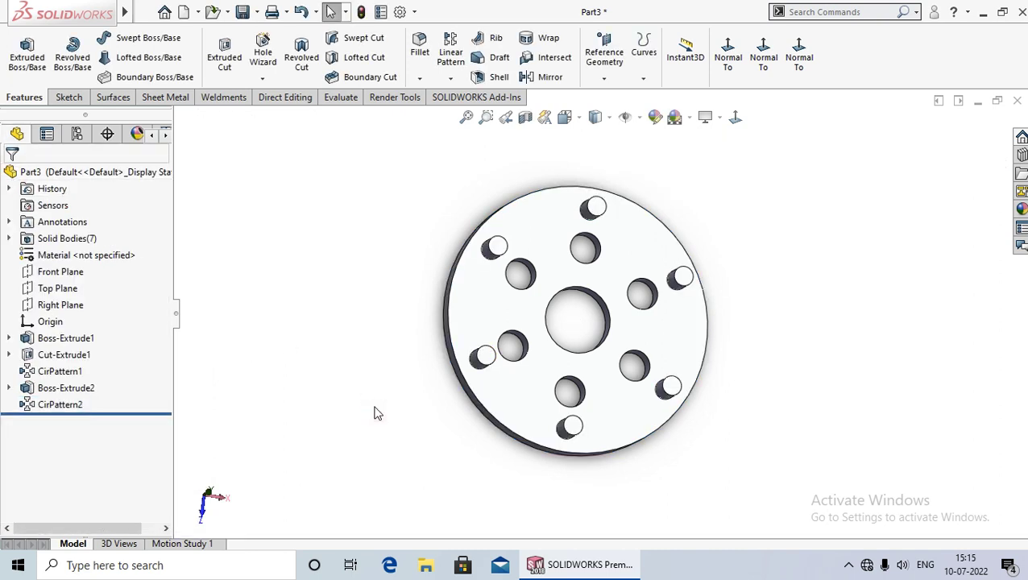